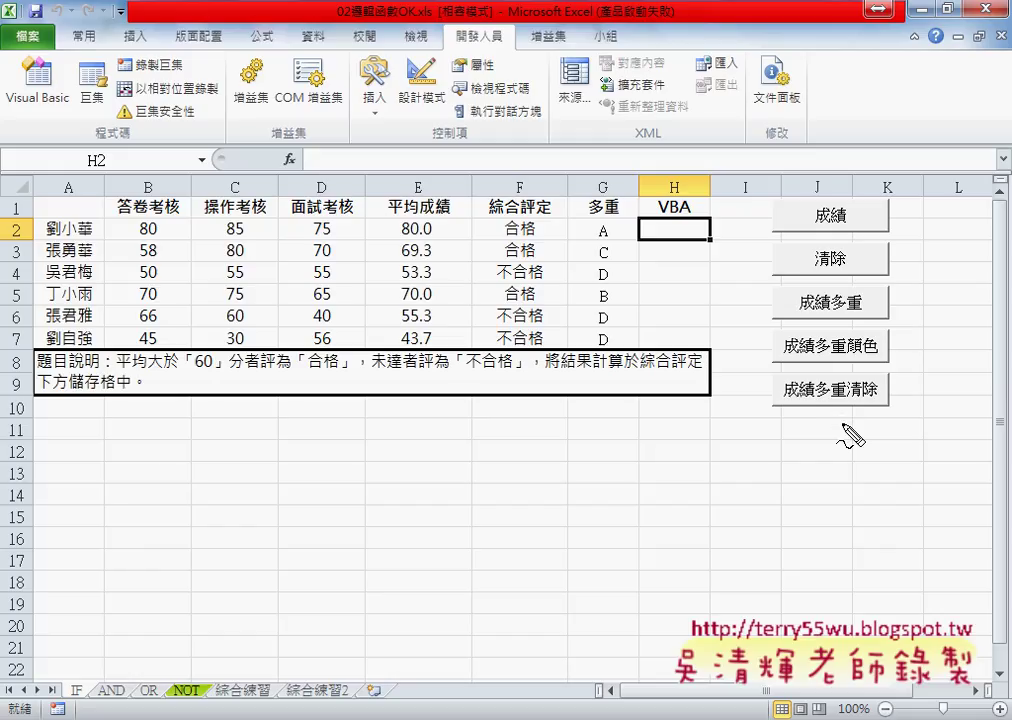
# Step: Enter =成績函數(E2) in H2 using the user-defined 成績函數 function
pyautogui.moveTo(830, 325)
pyautogui.mouseDown()
pyautogui.moveTo(885, 322)
pyautogui.moveTo(893, 345)
pyautogui.mouseUp()
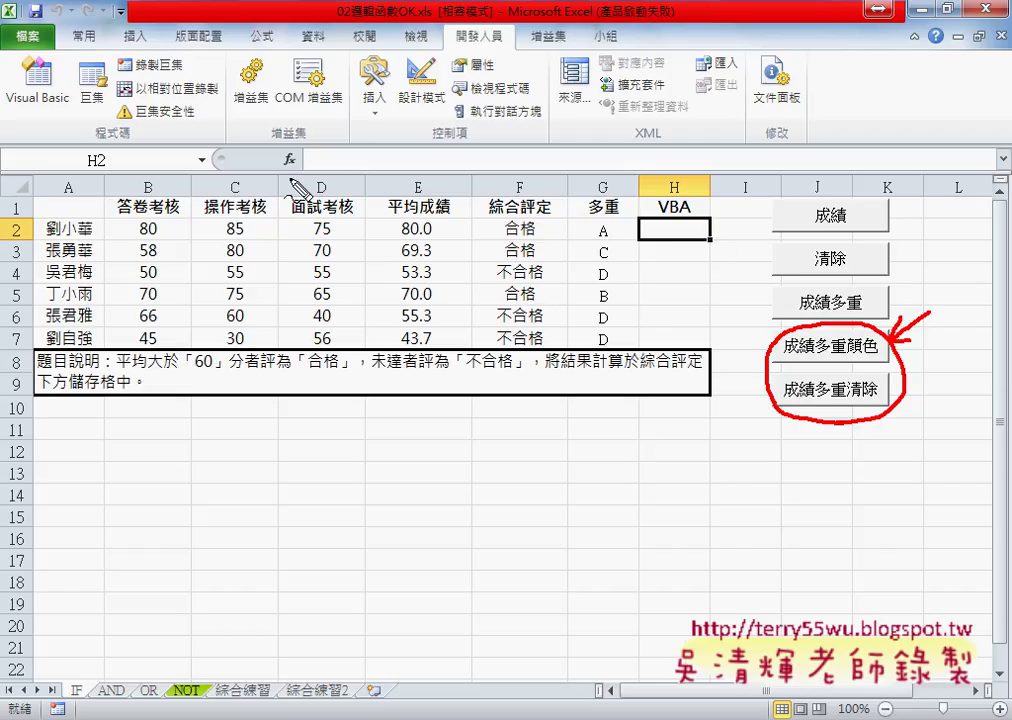
pyautogui.moveTo(288, 146); pyautogui.dragTo(290, 192)
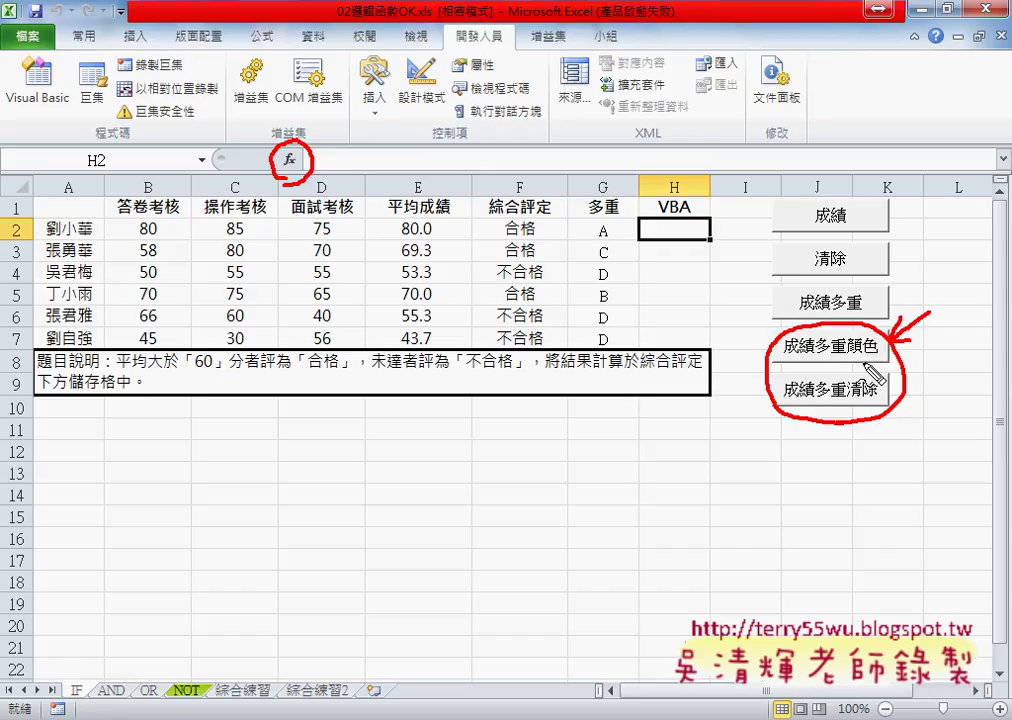
pyautogui.moveTo(420, 128)
pyautogui.mouseDown()
pyautogui.moveTo(324, 137)
pyautogui.moveTo(333, 146)
pyautogui.mouseUp()
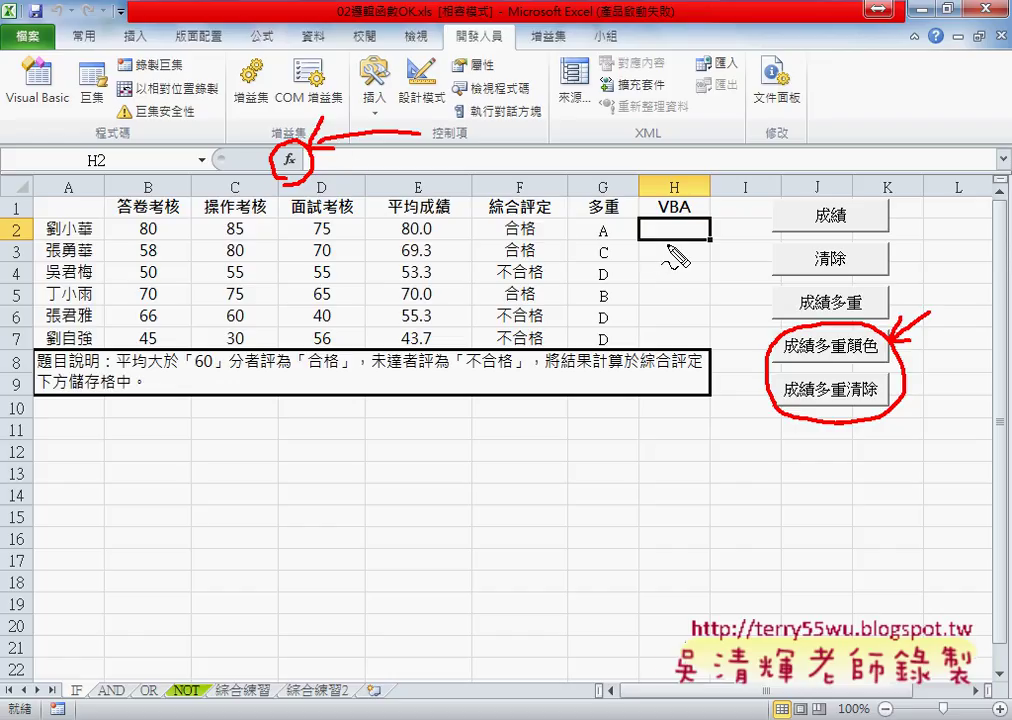
pyautogui.press('Escape')
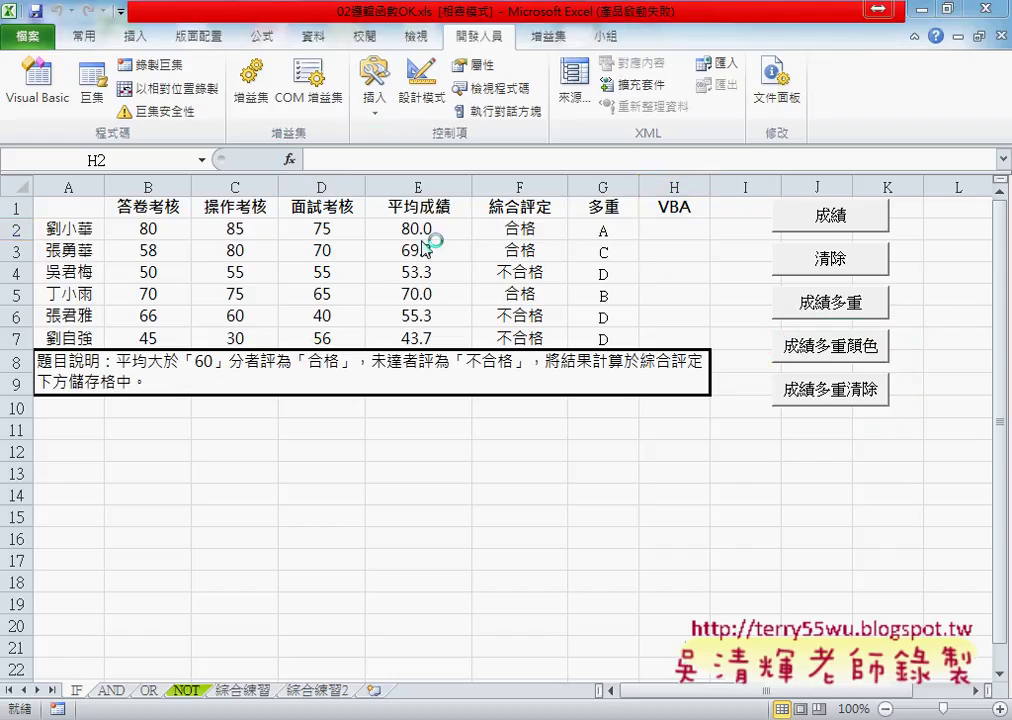
pyautogui.click(700, 230)
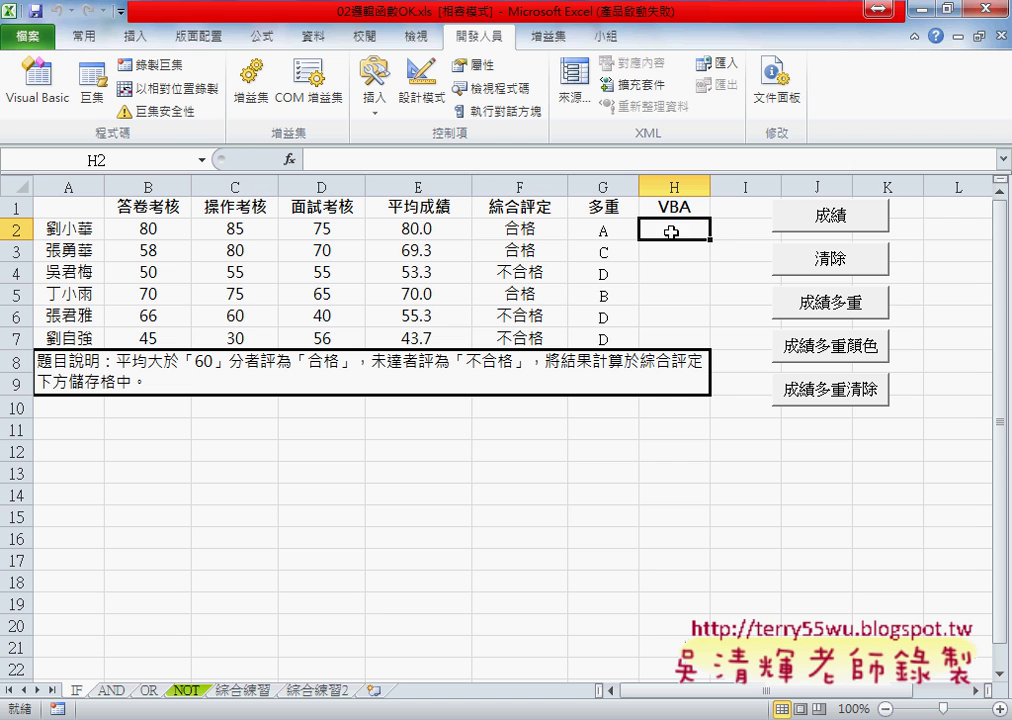
pyautogui.click(290, 162)
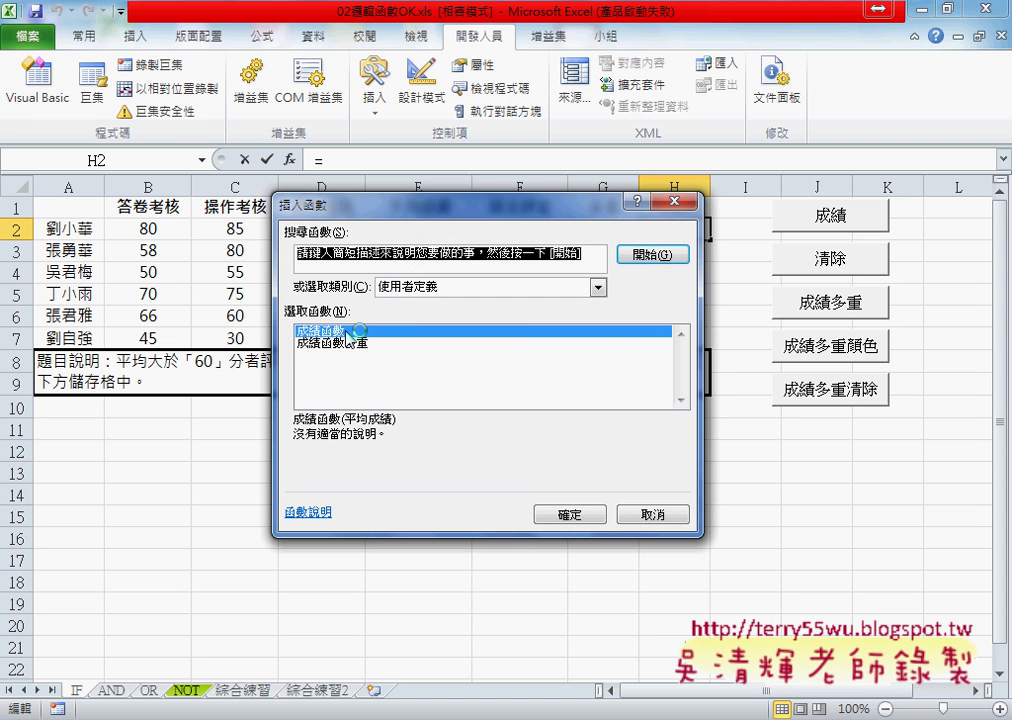
pyautogui.click(578, 514)
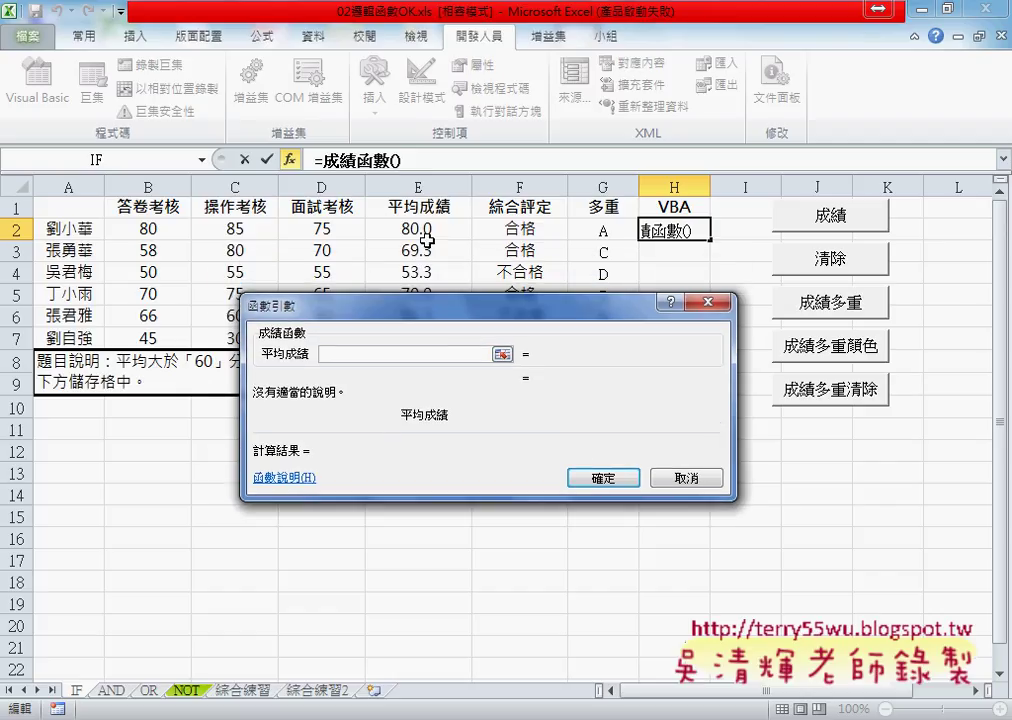
pyautogui.click(427, 230)
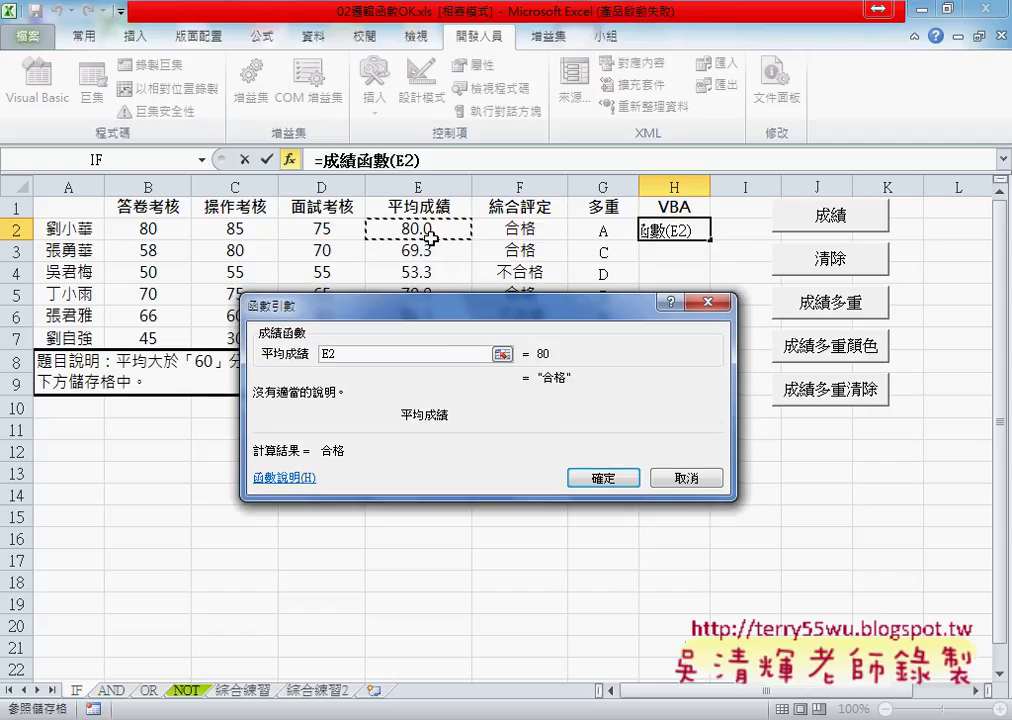
pyautogui.click(607, 480)
# Step: Fill the pass/fail formula down to H7, check its formula text, then clear H2
pyautogui.moveTo(709, 240); pyautogui.dragTo(707, 345)
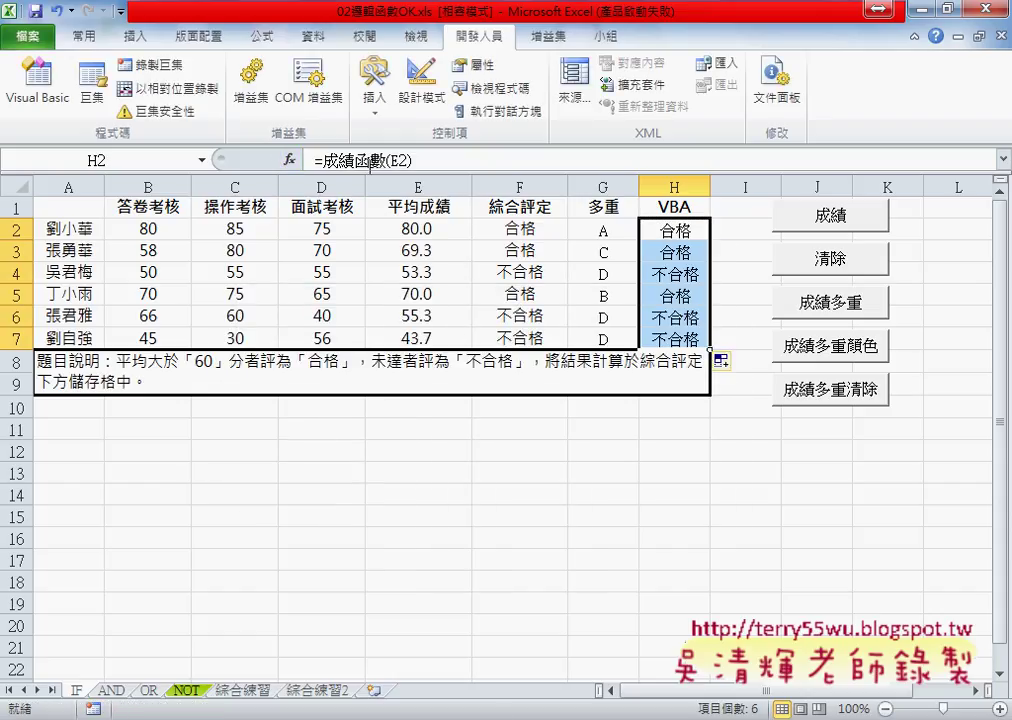
pyautogui.moveTo(411, 160); pyautogui.dragTo(322, 160)
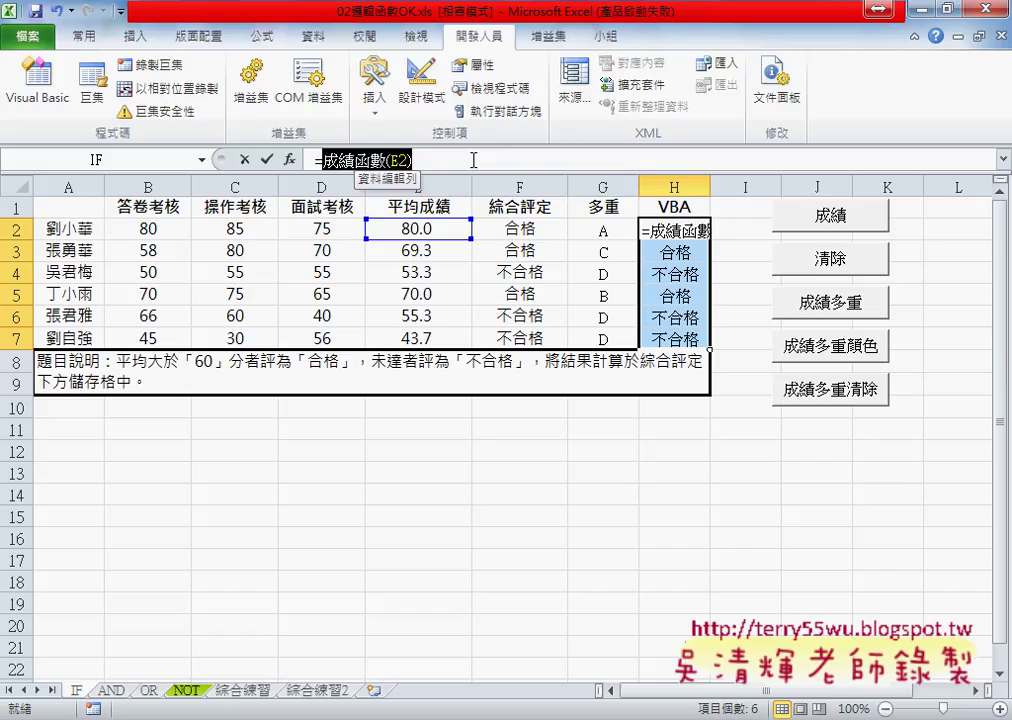
pyautogui.click(262, 160)
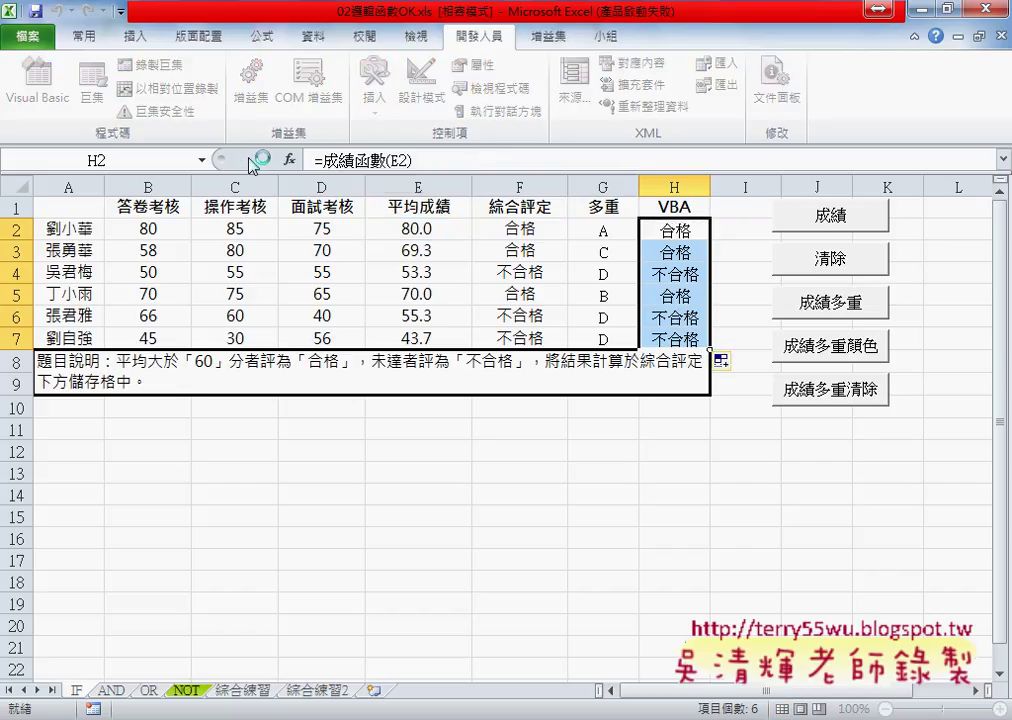
pyautogui.click(695, 229)
pyautogui.press('Delete')
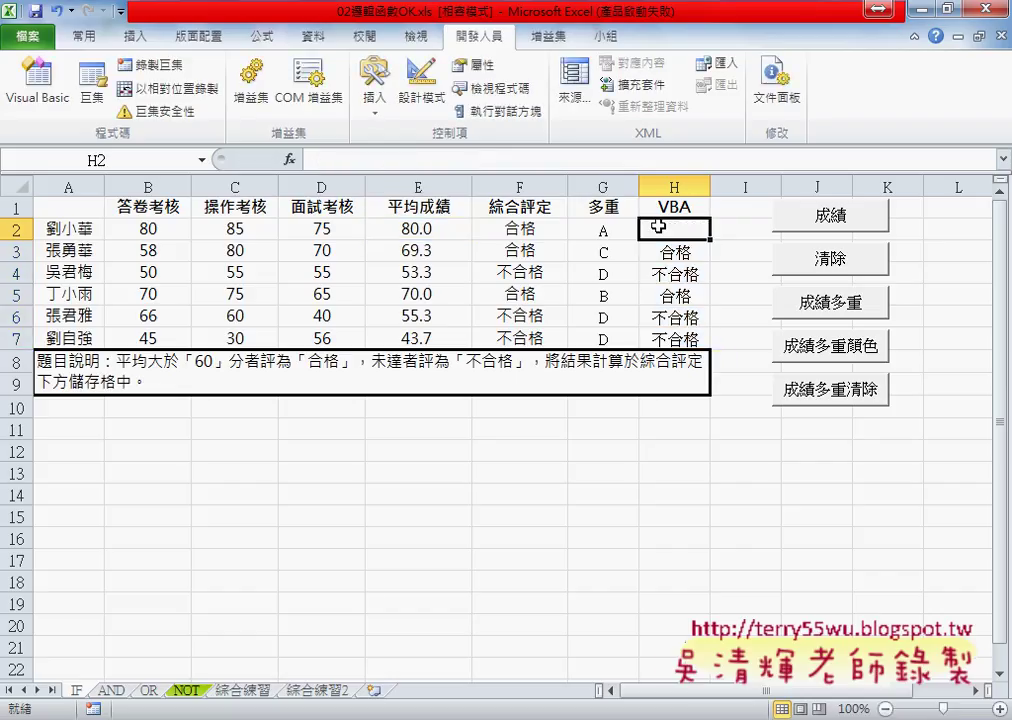
# Step: Enter =成績函數多重(E2) in H2 and fill the grade formula down to H7
pyautogui.click(289, 160)
pyautogui.click(358, 376)
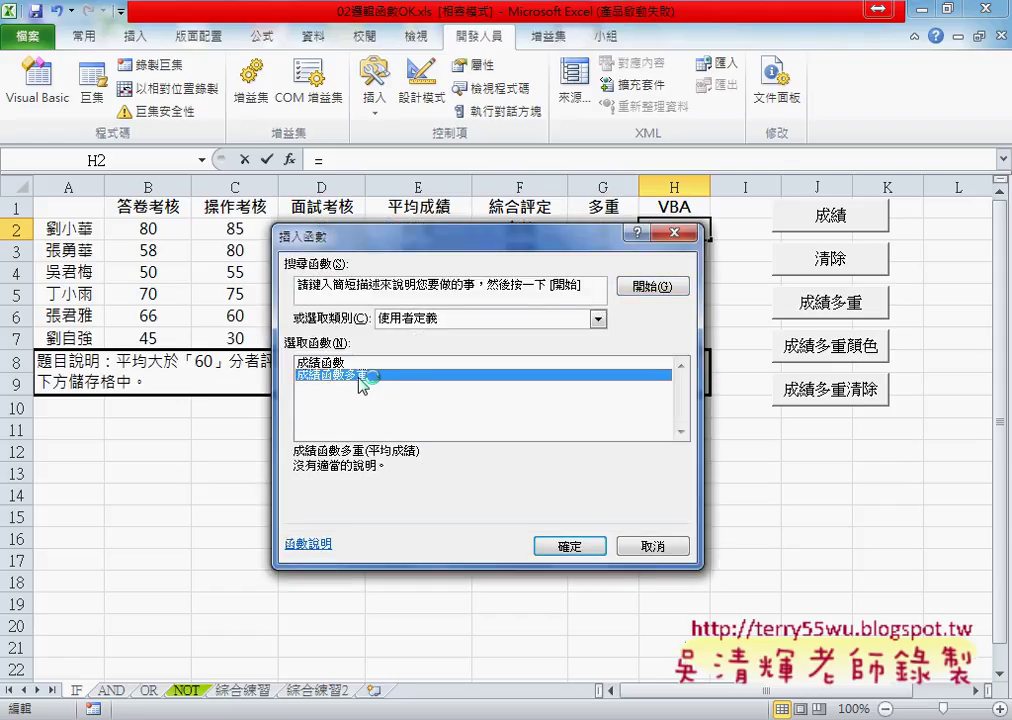
pyautogui.click(570, 545)
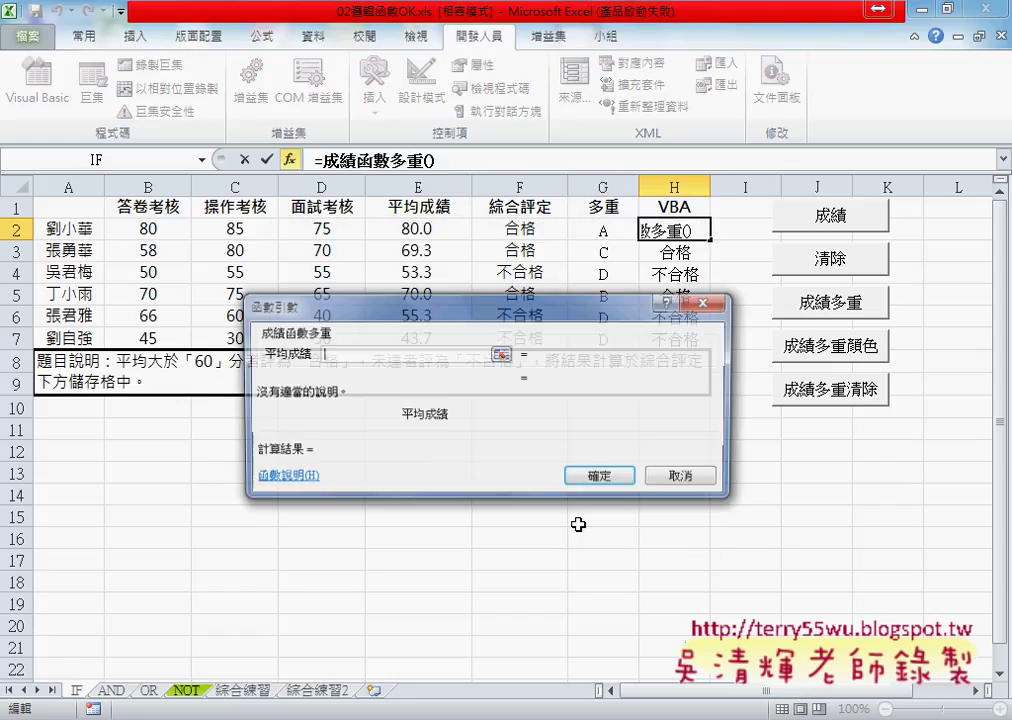
pyautogui.click(420, 228)
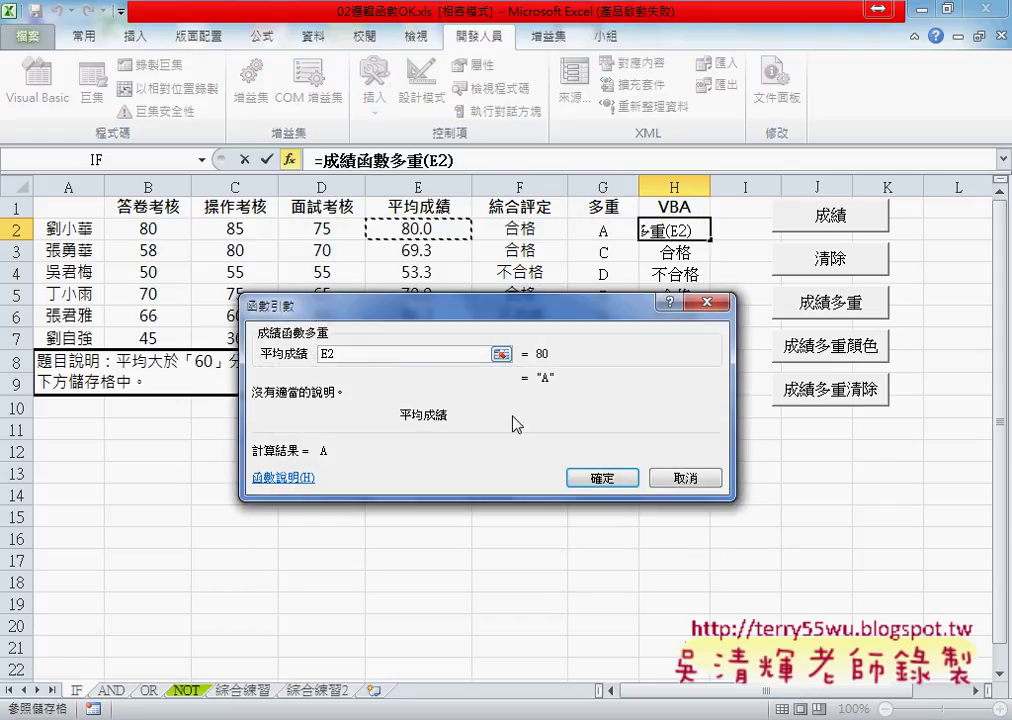
pyautogui.click(603, 479)
pyautogui.moveTo(710, 239); pyautogui.dragTo(707, 353)
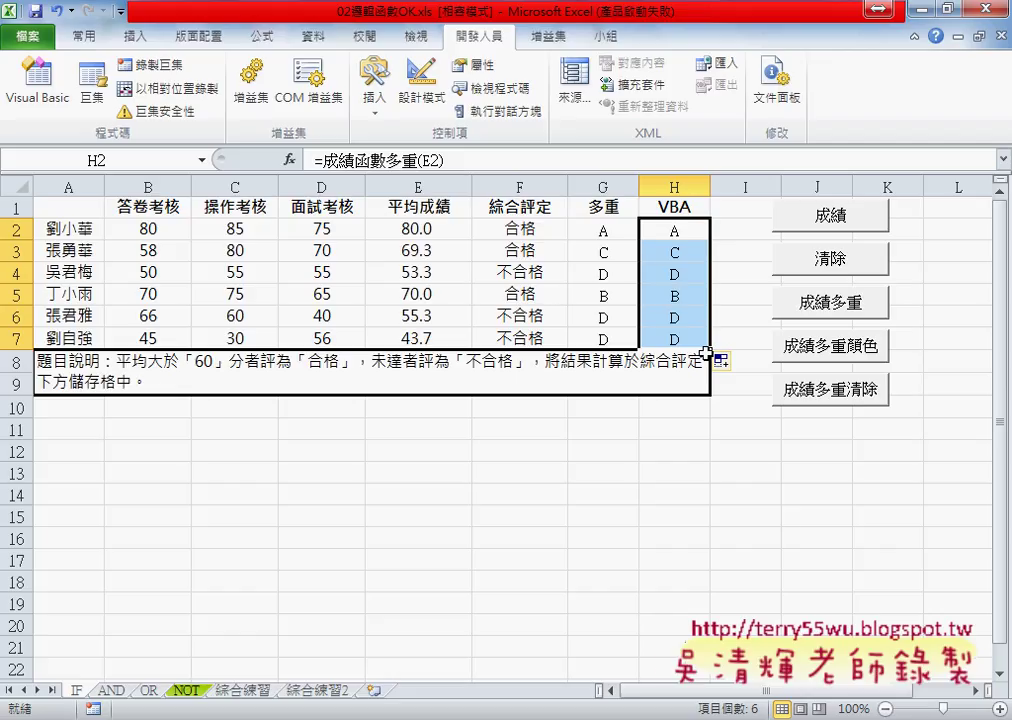
# Step: Compare G2's nested IF formula with H2's 成績函數多重(E2) formula
pyautogui.click(605, 226)
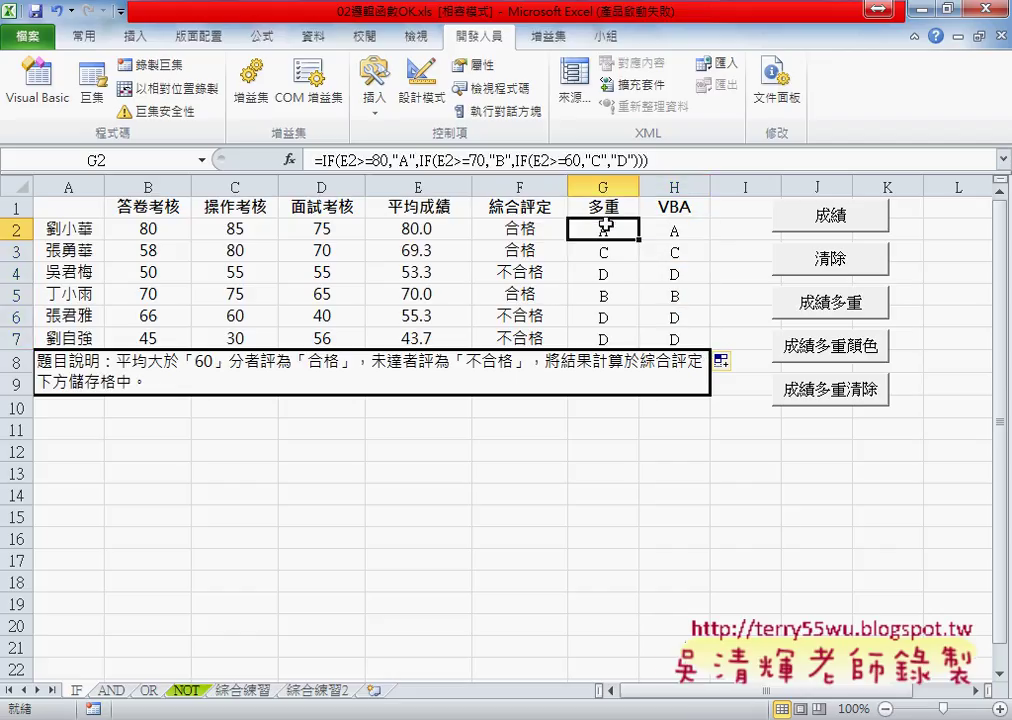
pyautogui.click(690, 232)
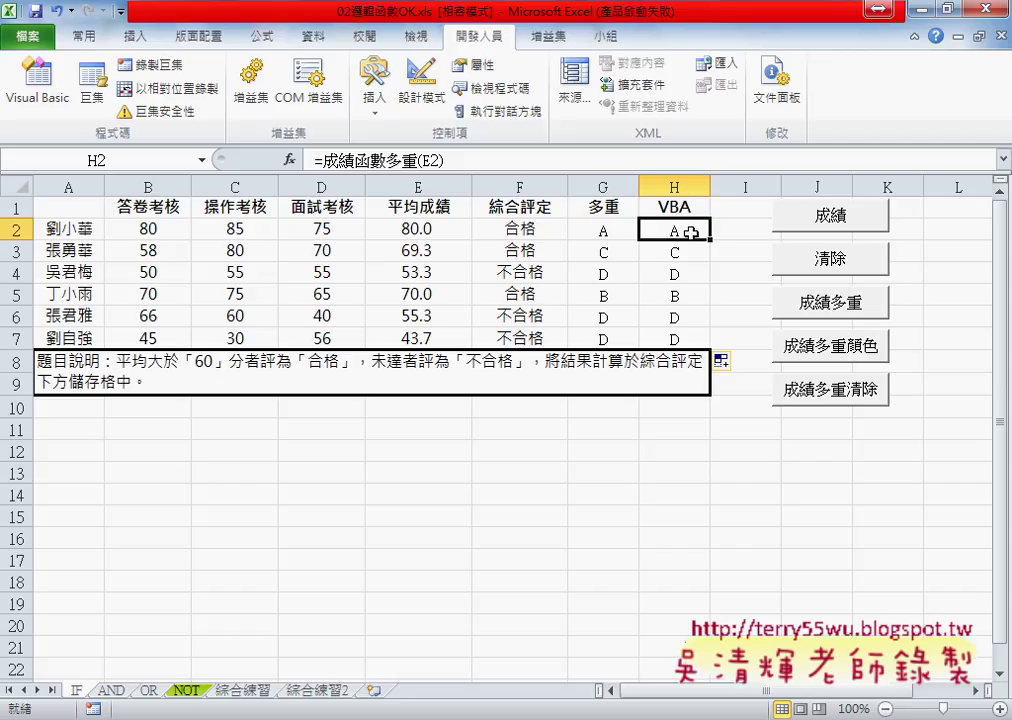
pyautogui.click(611, 232)
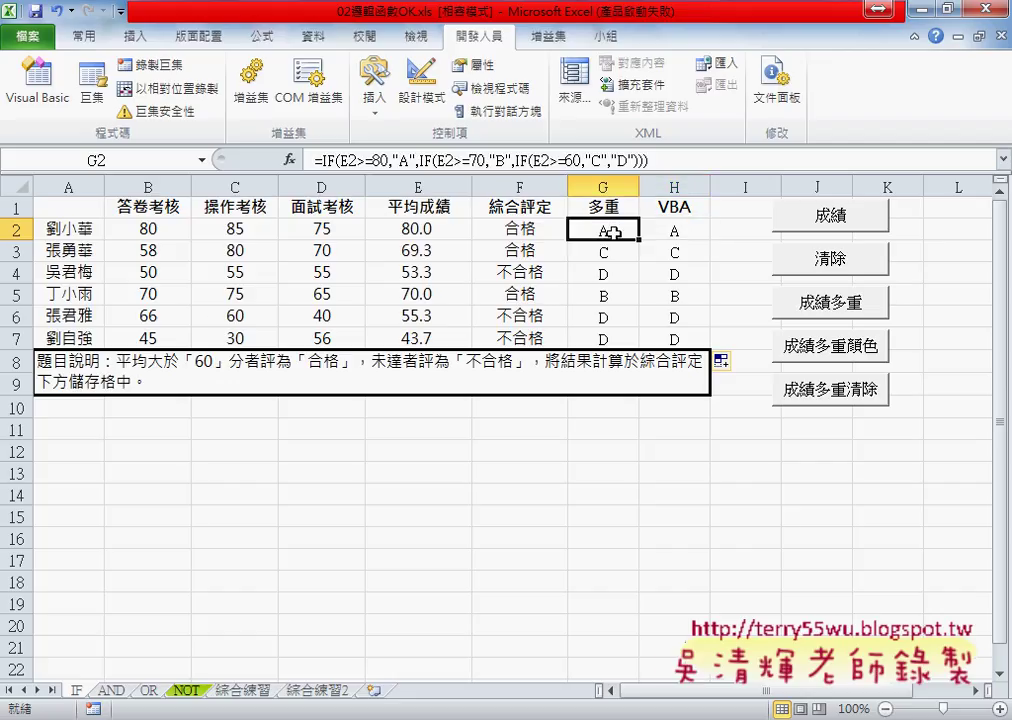
pyautogui.click(672, 231)
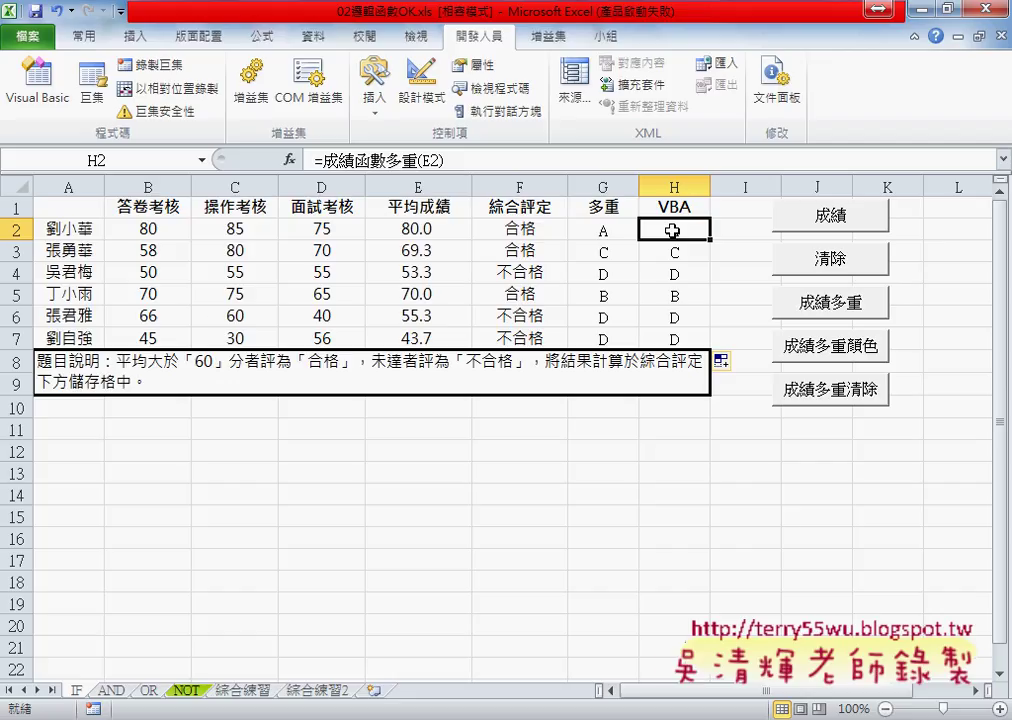
pyautogui.click(620, 227)
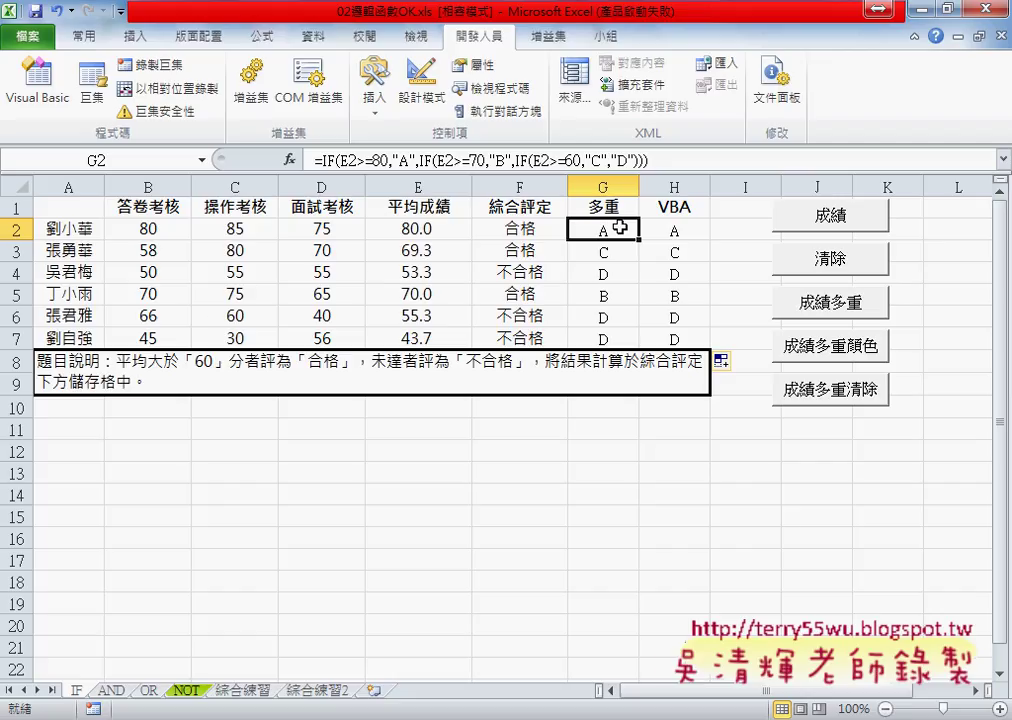
pyautogui.click(671, 235)
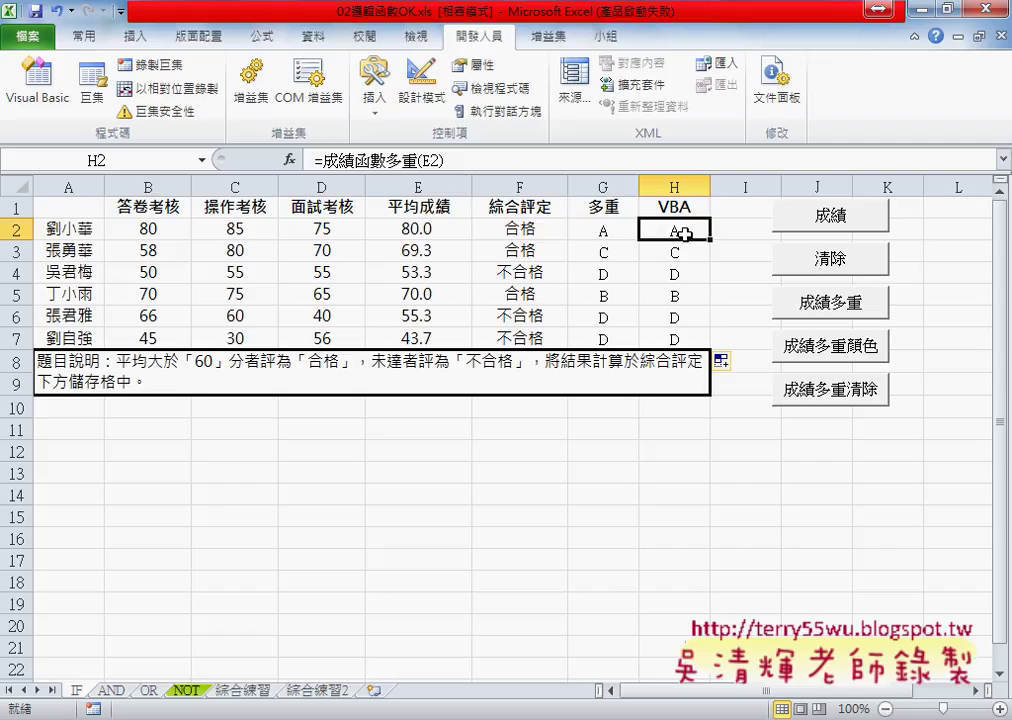
pyautogui.click(37, 80)
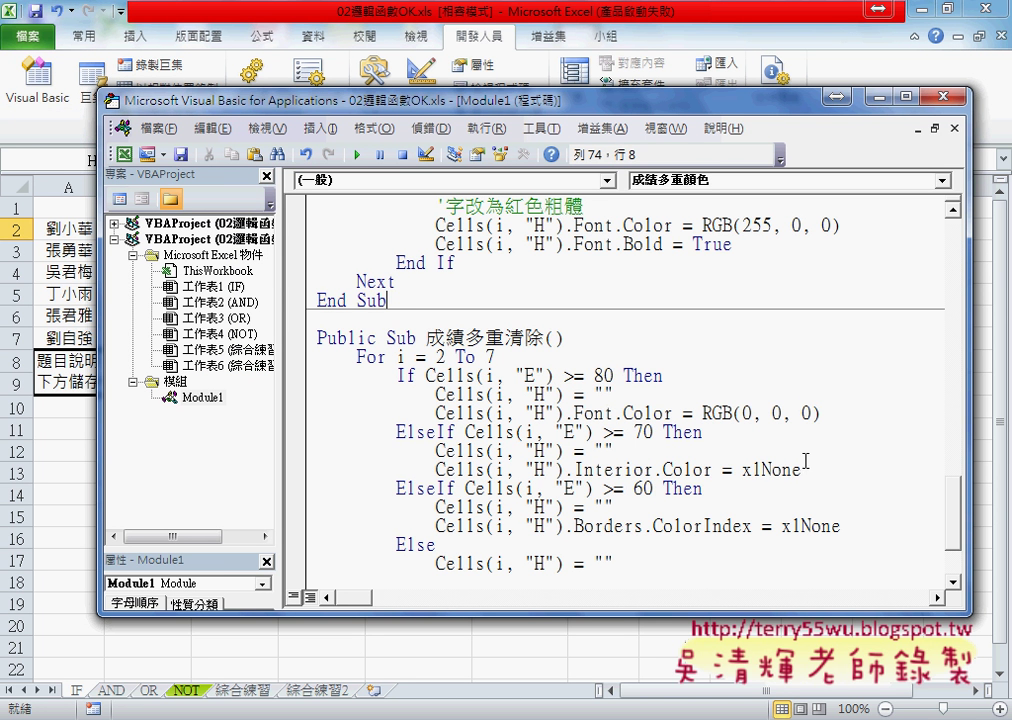
# Step: From inside 成績函數, set the Add Procedure dialog to a Public Function
pyautogui.scroll(-1, 958, 527)
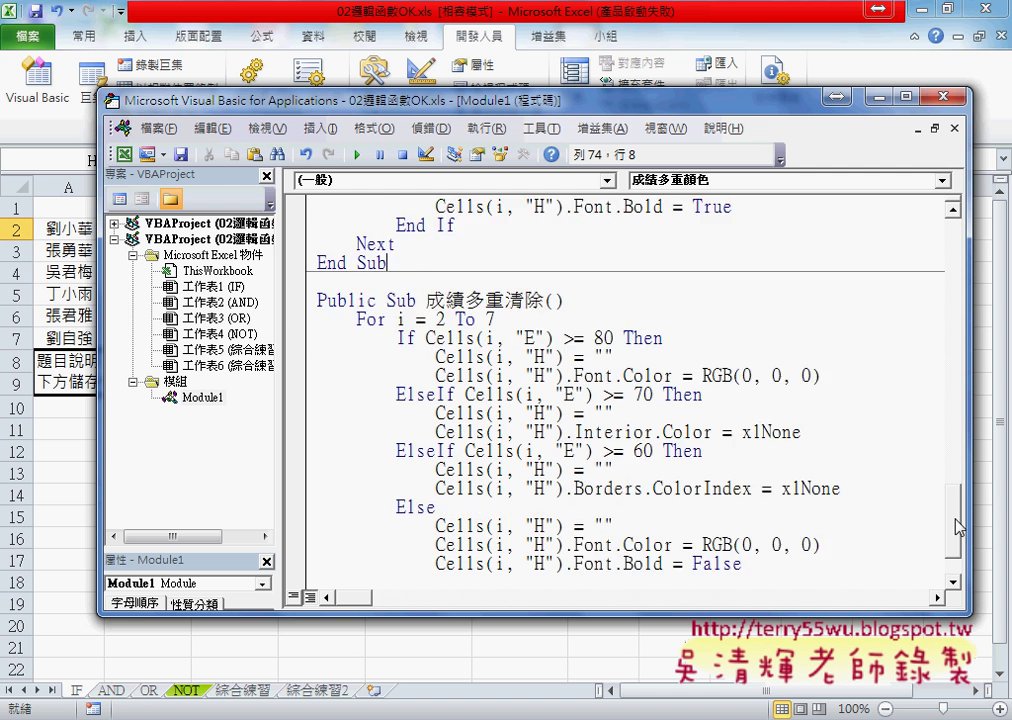
pyautogui.moveTo(958, 527); pyautogui.dragTo(958, 548)
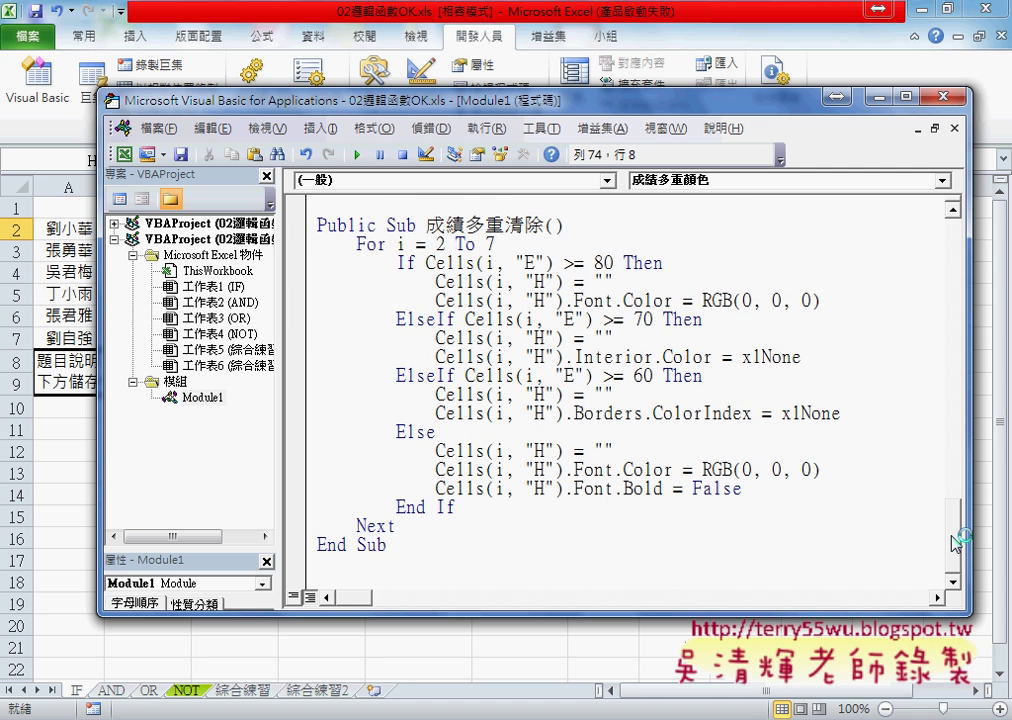
pyautogui.moveTo(958, 541); pyautogui.dragTo(956, 380)
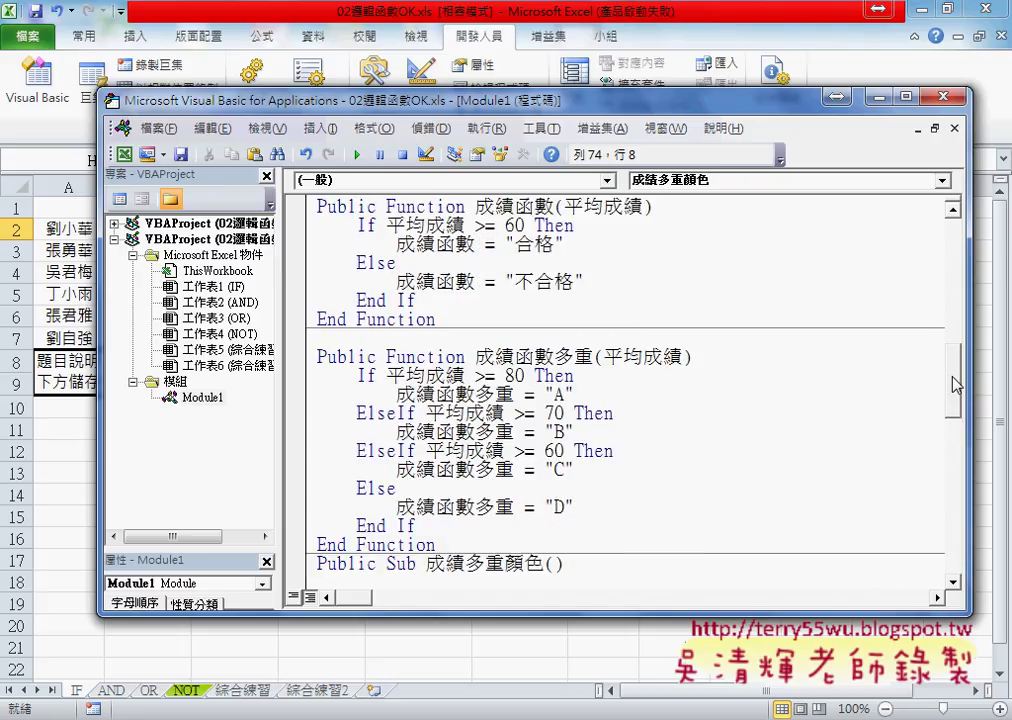
pyautogui.click(496, 225)
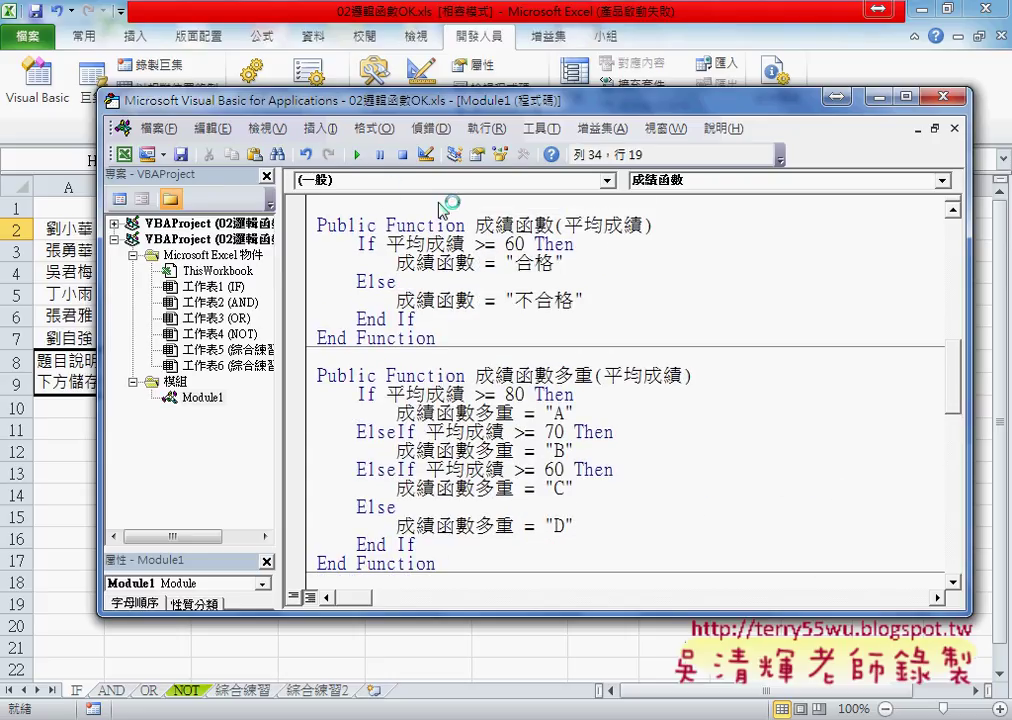
pyautogui.click(421, 259)
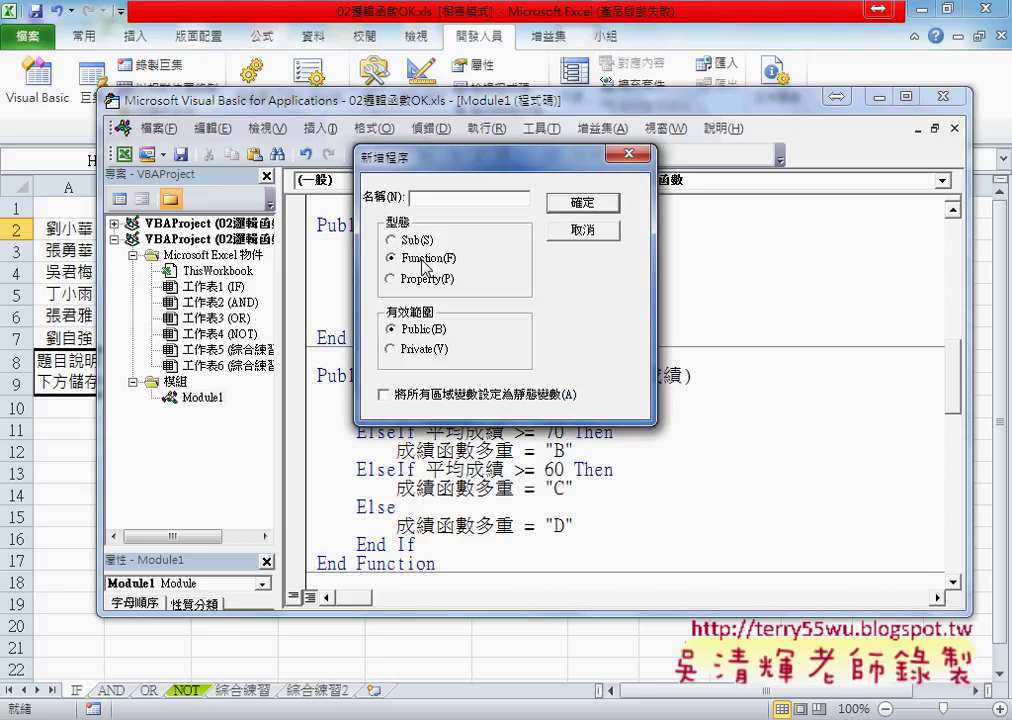
pyautogui.click(428, 262)
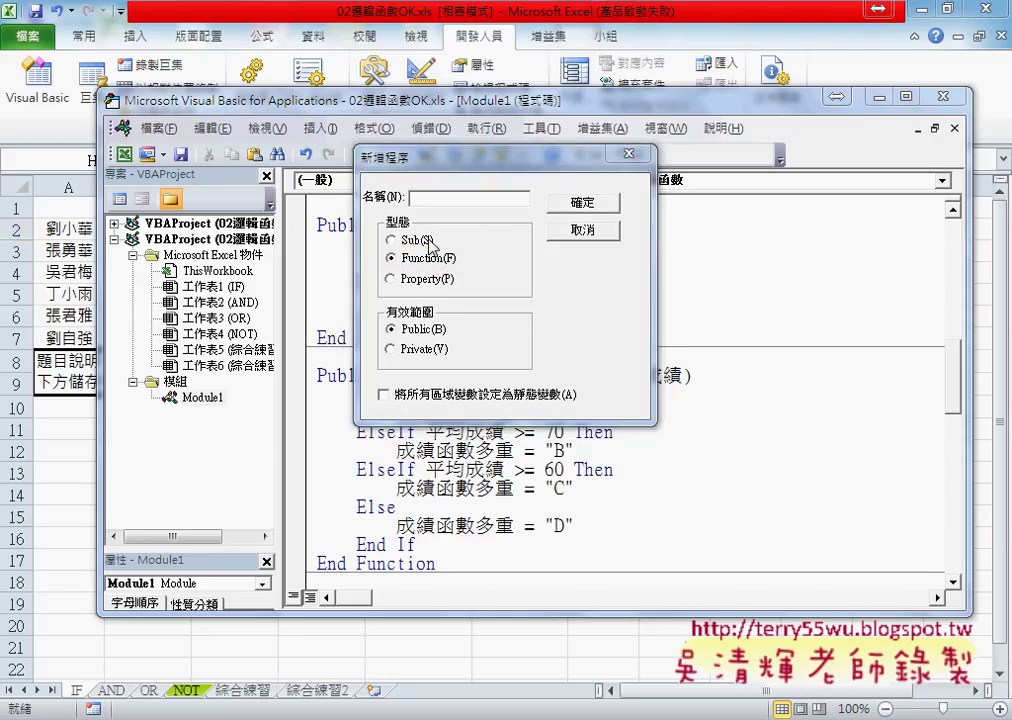
pyautogui.click(430, 241)
pyautogui.moveTo(512, 158); pyautogui.dragTo(520, 261)
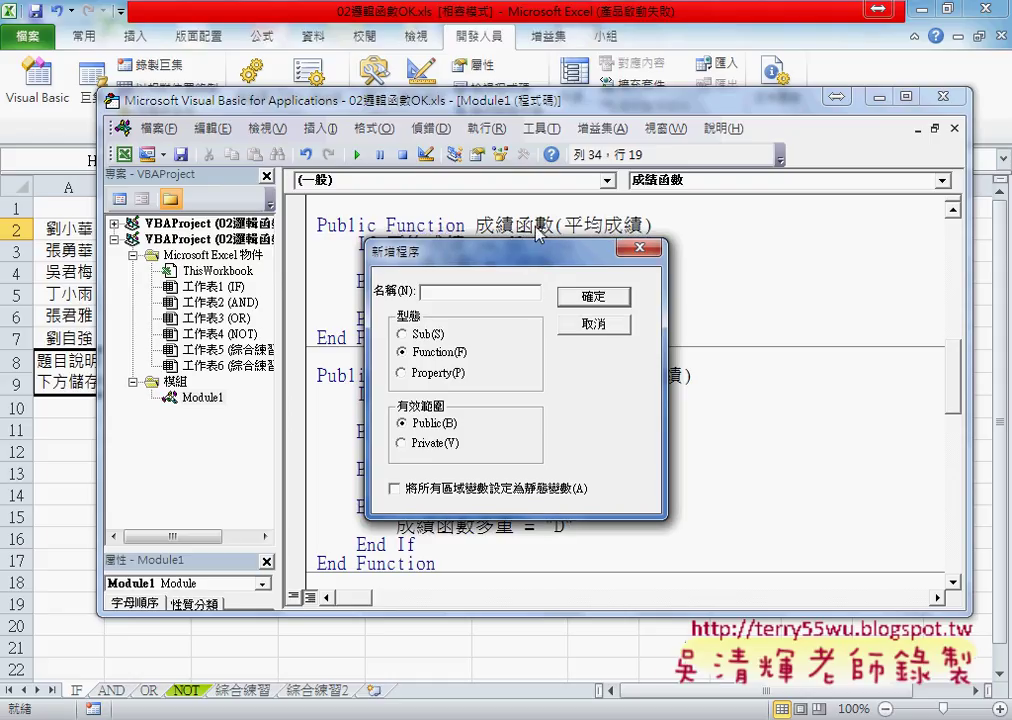
pyautogui.click(538, 232)
# Step: Cancel the new procedure and strip 成績函數 to a bare skeleton without its If block or parameter
pyautogui.click(538, 232)
pyautogui.click(594, 332)
pyautogui.moveTo(413, 319); pyautogui.dragTo(293, 249)
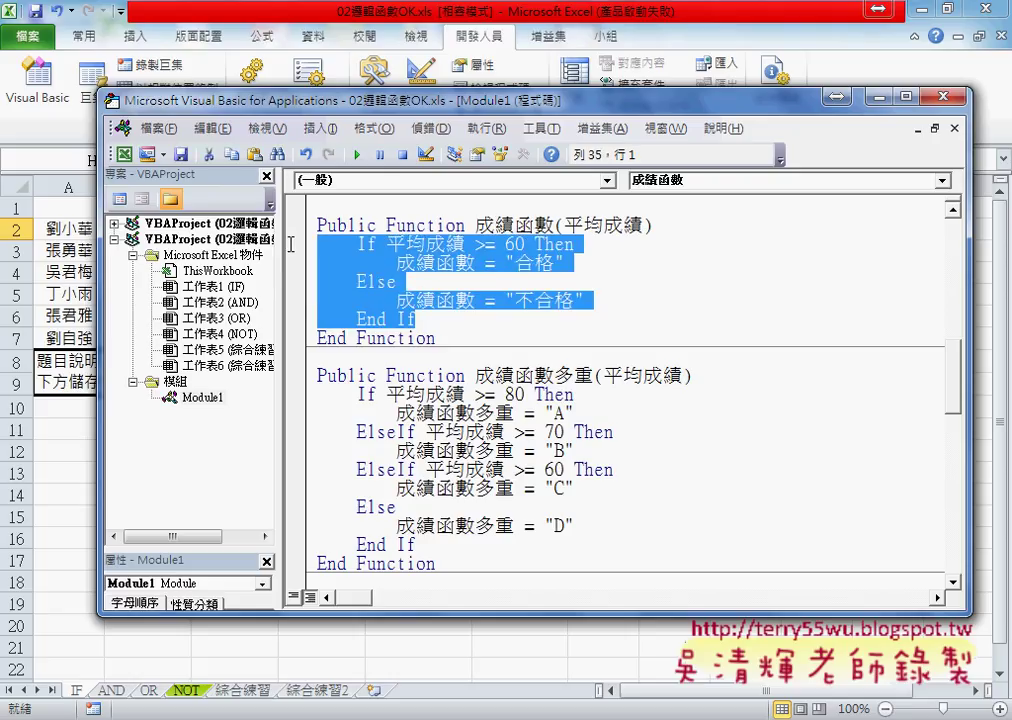
pyautogui.press('Delete')
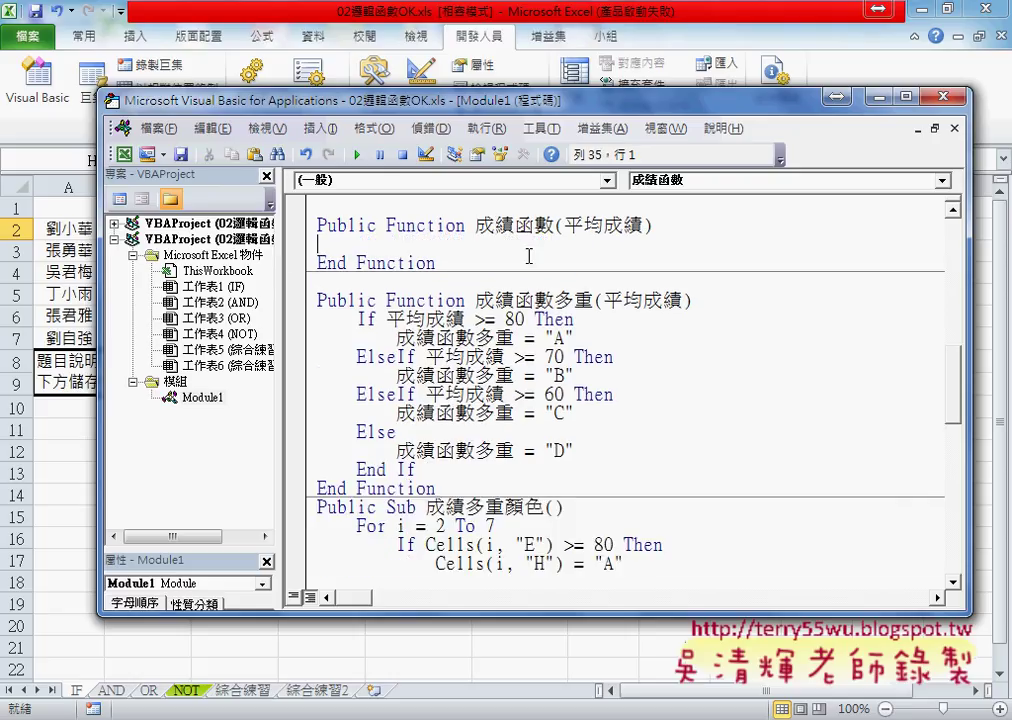
pyautogui.moveTo(564, 226); pyautogui.dragTo(642, 228)
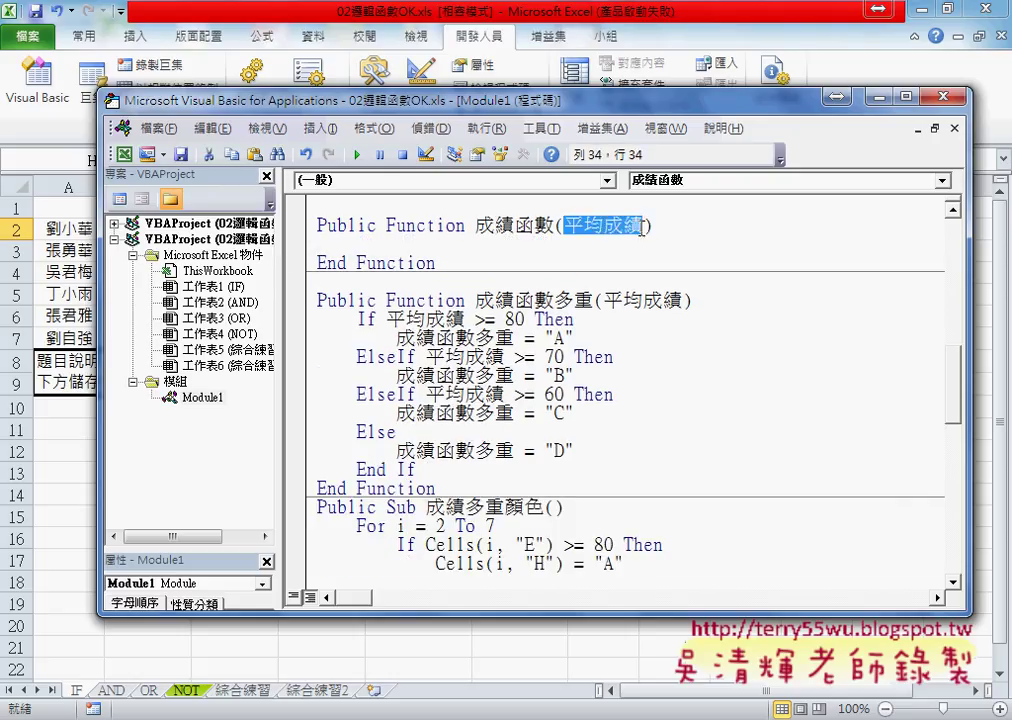
pyautogui.press('Delete')
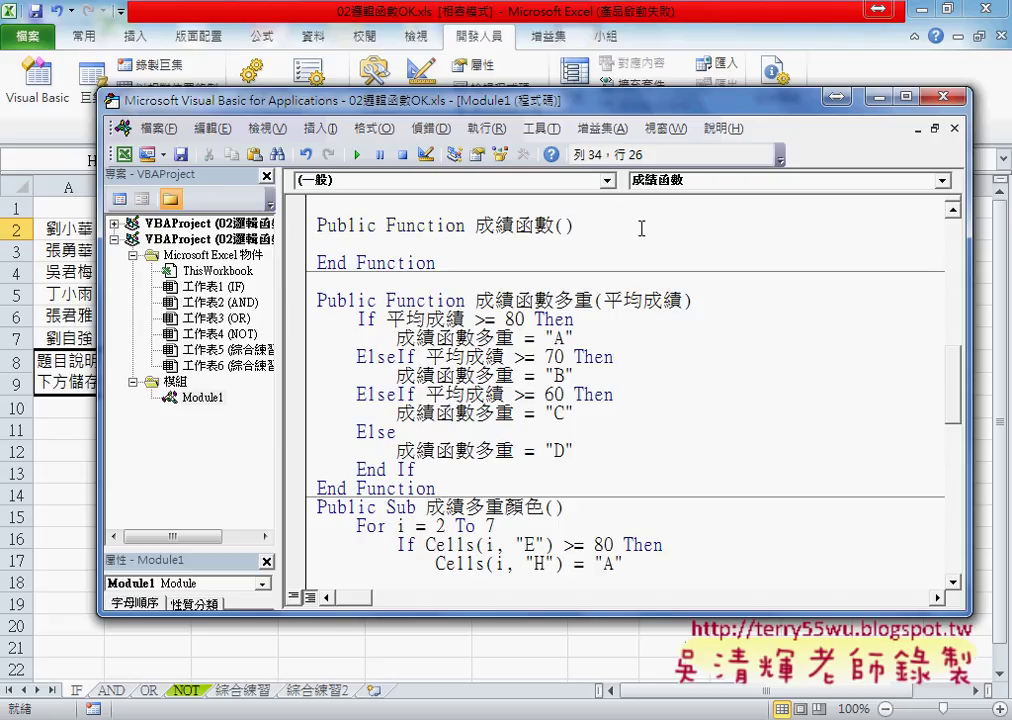
# Step: Reveal the score sheet and retype the 平均成績 parameter, pointing out E2's 80.0 average
pyautogui.click(423, 226)
pyautogui.moveTo(474, 226); pyautogui.dragTo(575, 227)
pyautogui.click(557, 226)
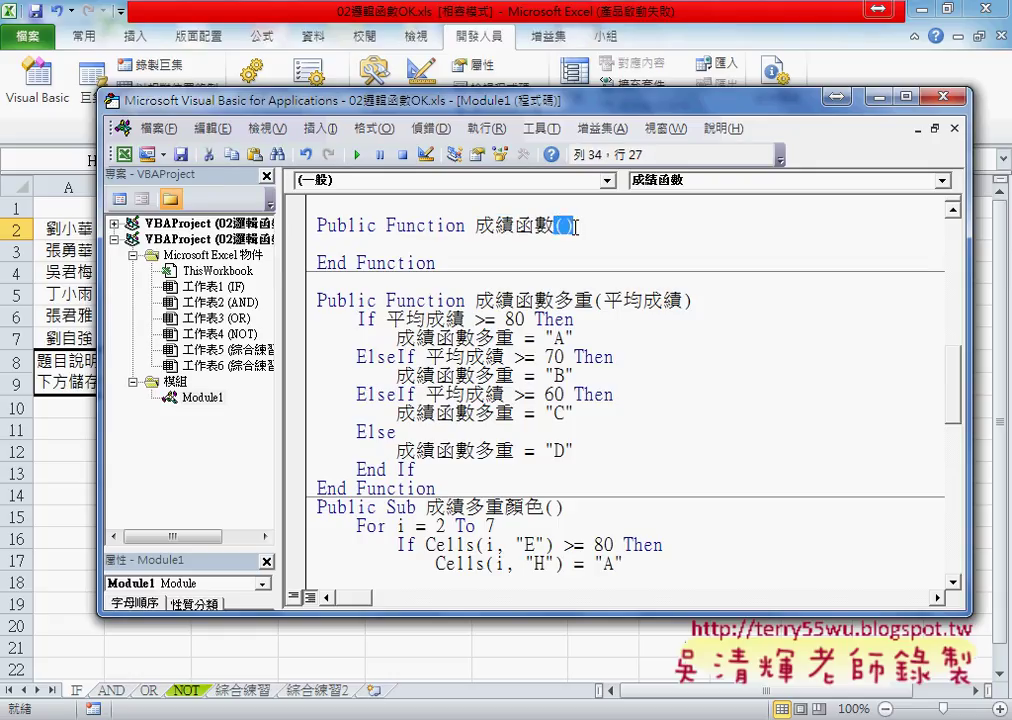
pyautogui.moveTo(430, 100); pyautogui.dragTo(430, 275)
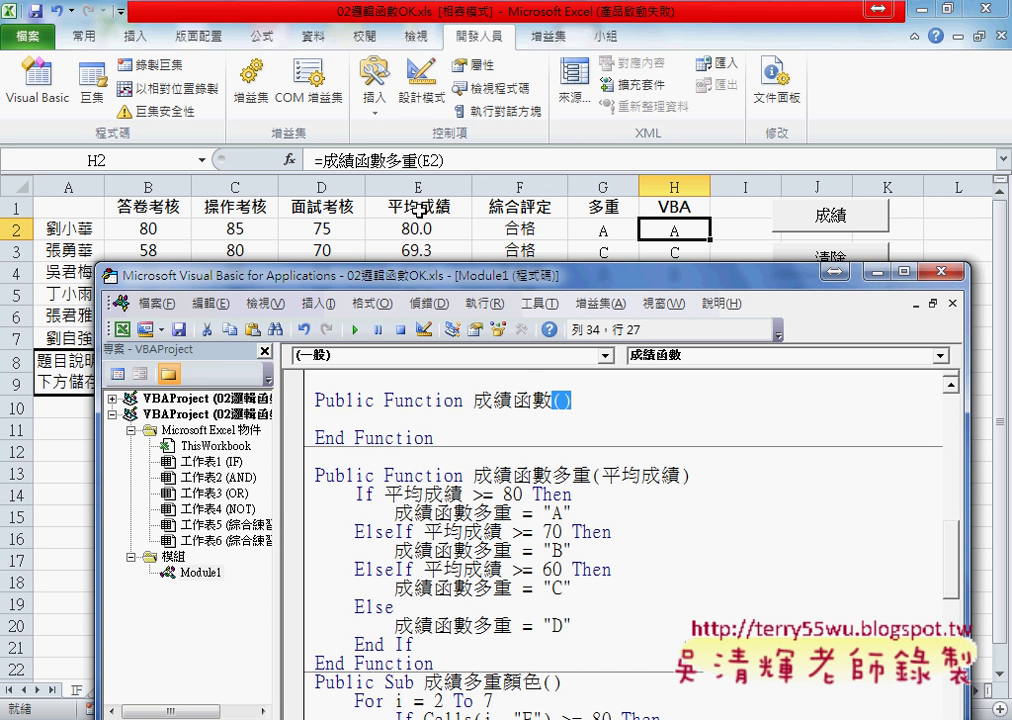
pyautogui.click(565, 400)
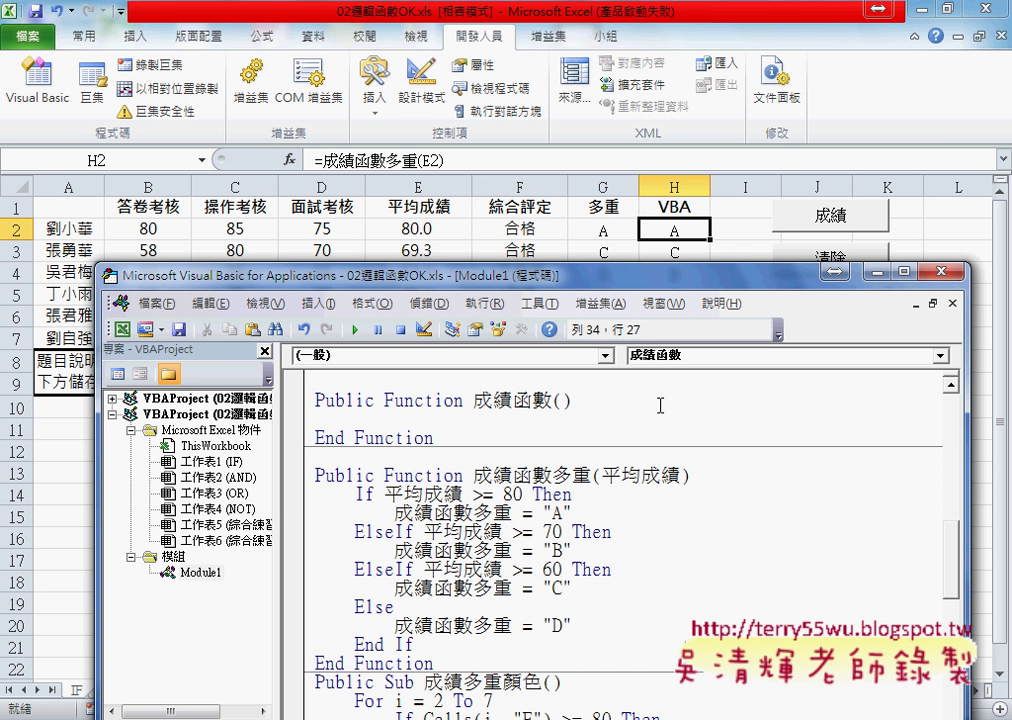
pyautogui.write('平均成績')
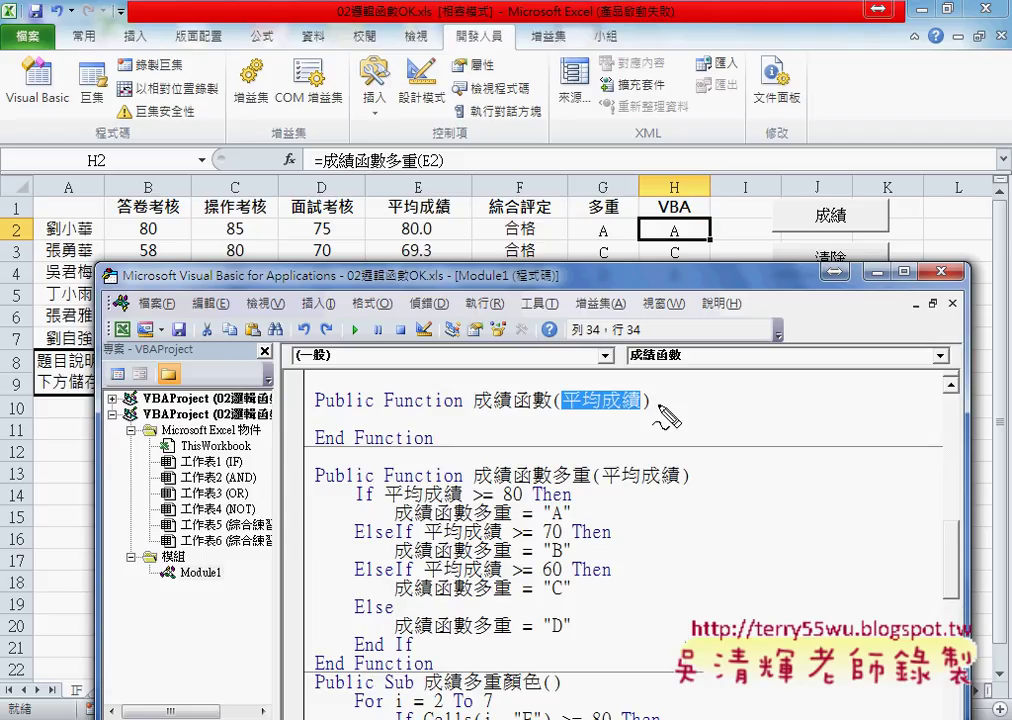
pyautogui.moveTo(410, 214)
pyautogui.mouseDown()
pyautogui.moveTo(466, 224)
pyautogui.moveTo(625, 385)
pyautogui.mouseUp()
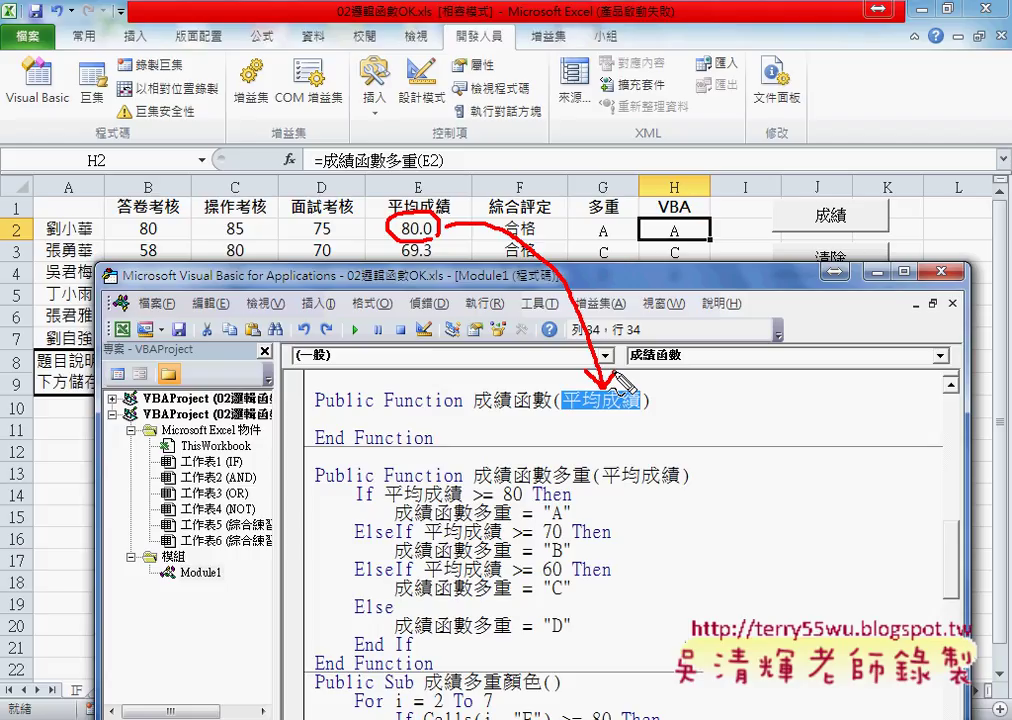
pyautogui.press('Escape')
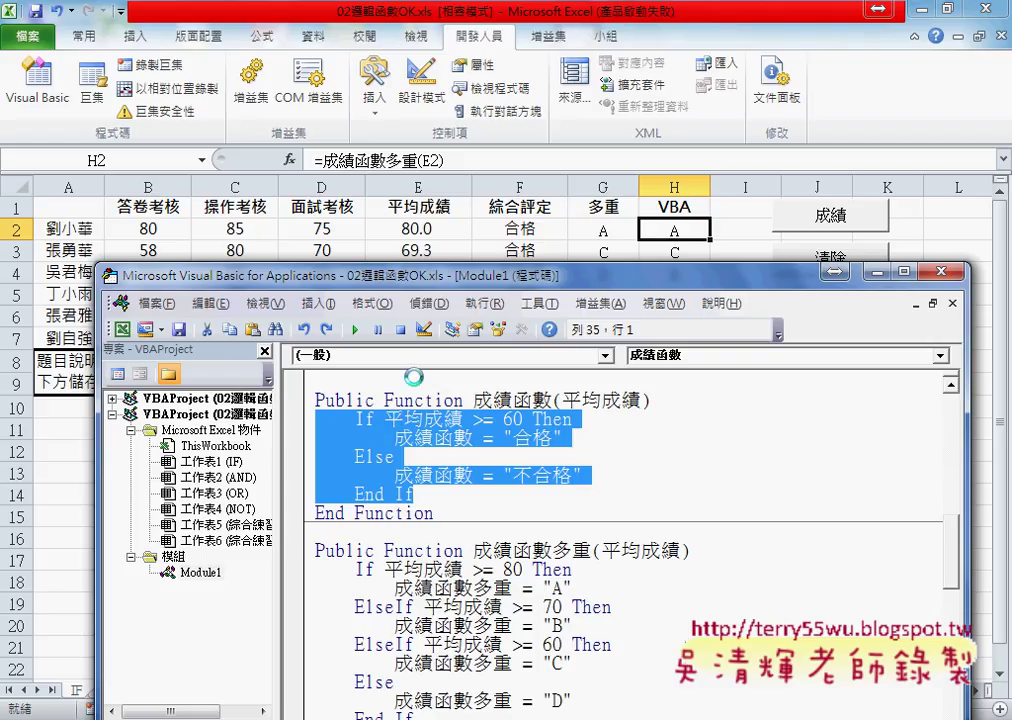
pyautogui.moveTo(440, 208)
pyautogui.mouseDown()
pyautogui.moveTo(448, 230)
pyautogui.moveTo(600, 378)
pyautogui.moveTo(607, 405)
pyautogui.moveTo(452, 415)
pyautogui.moveTo(466, 410)
pyautogui.mouseUp()
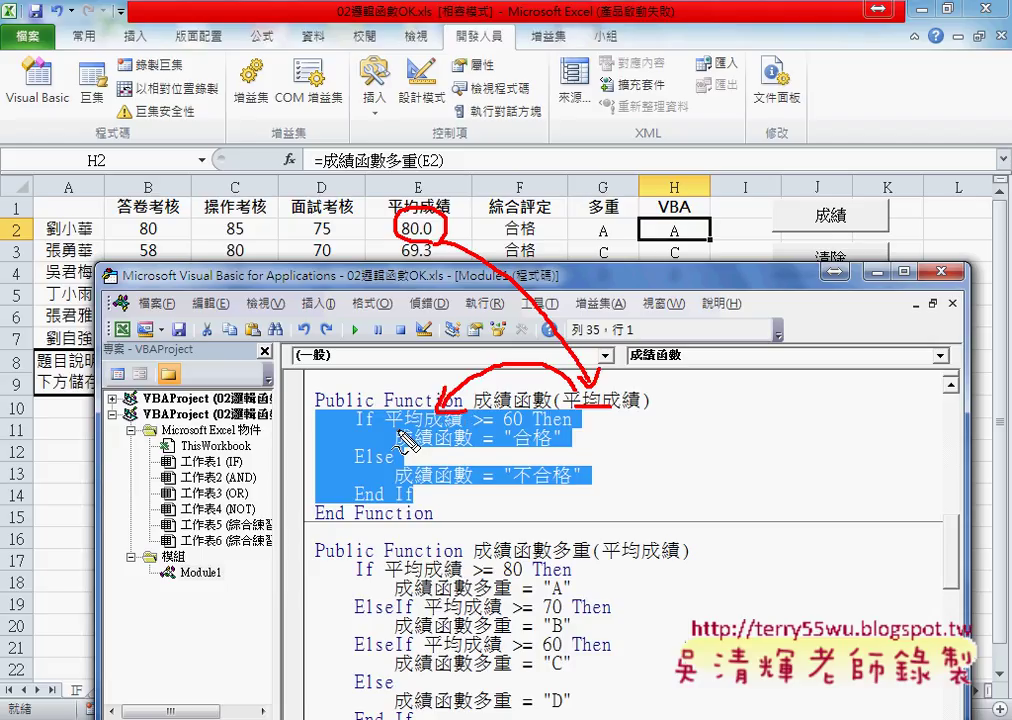
pyautogui.moveTo(398, 428); pyautogui.dragTo(458, 427)
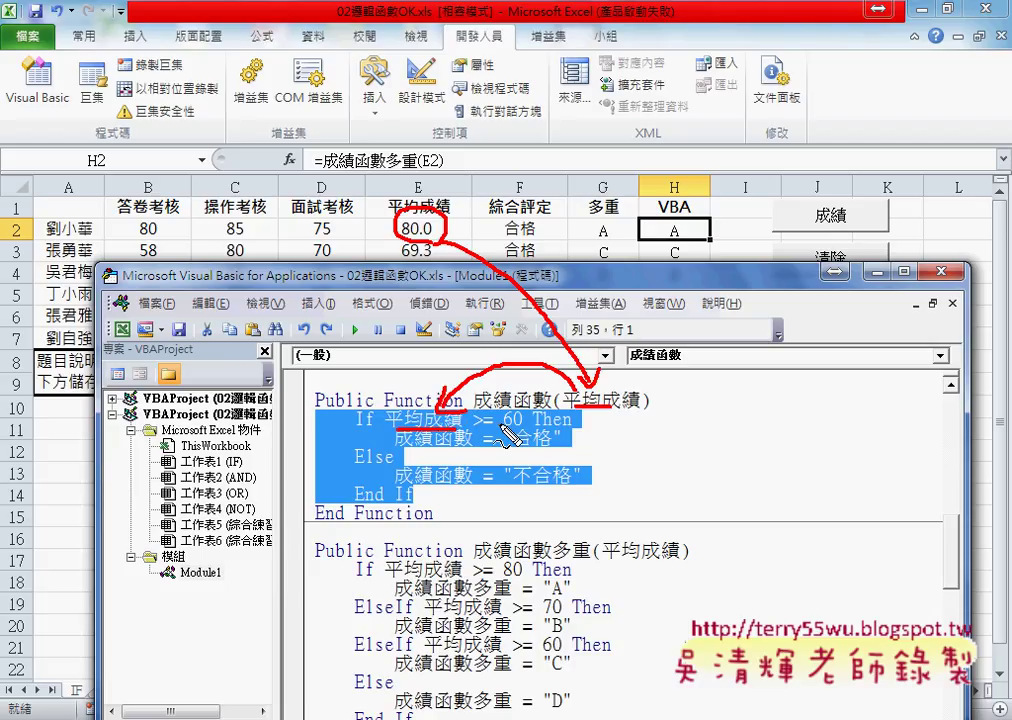
pyautogui.moveTo(477, 437); pyautogui.dragTo(522, 437)
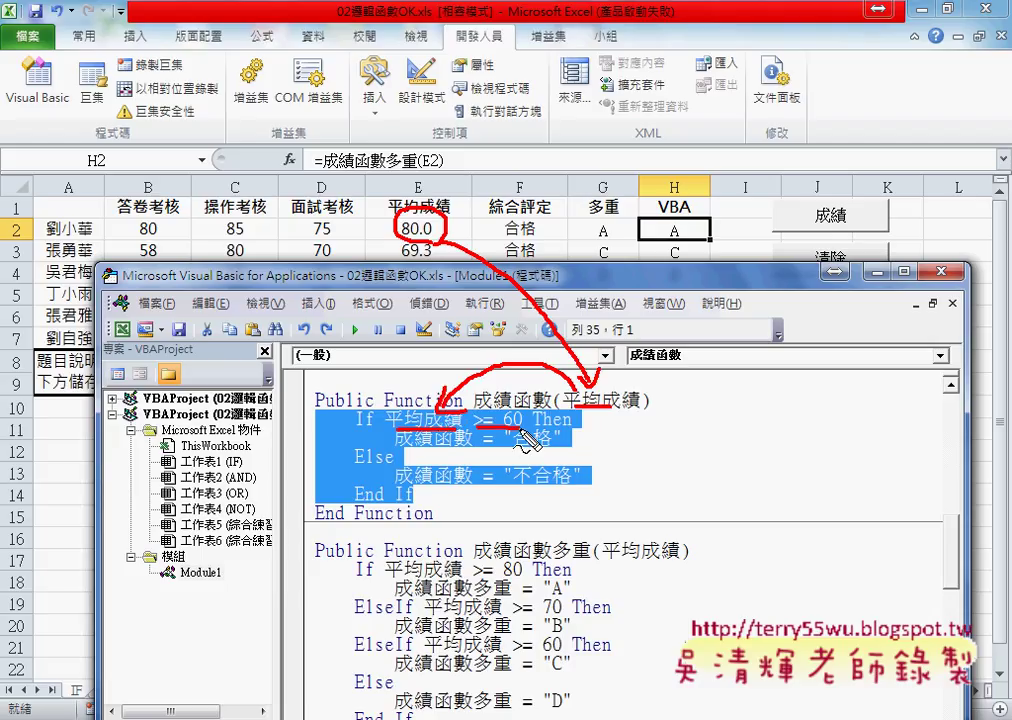
pyautogui.moveTo(548, 447)
pyautogui.mouseDown()
pyautogui.moveTo(514, 447)
pyautogui.moveTo(567, 484)
pyautogui.mouseUp()
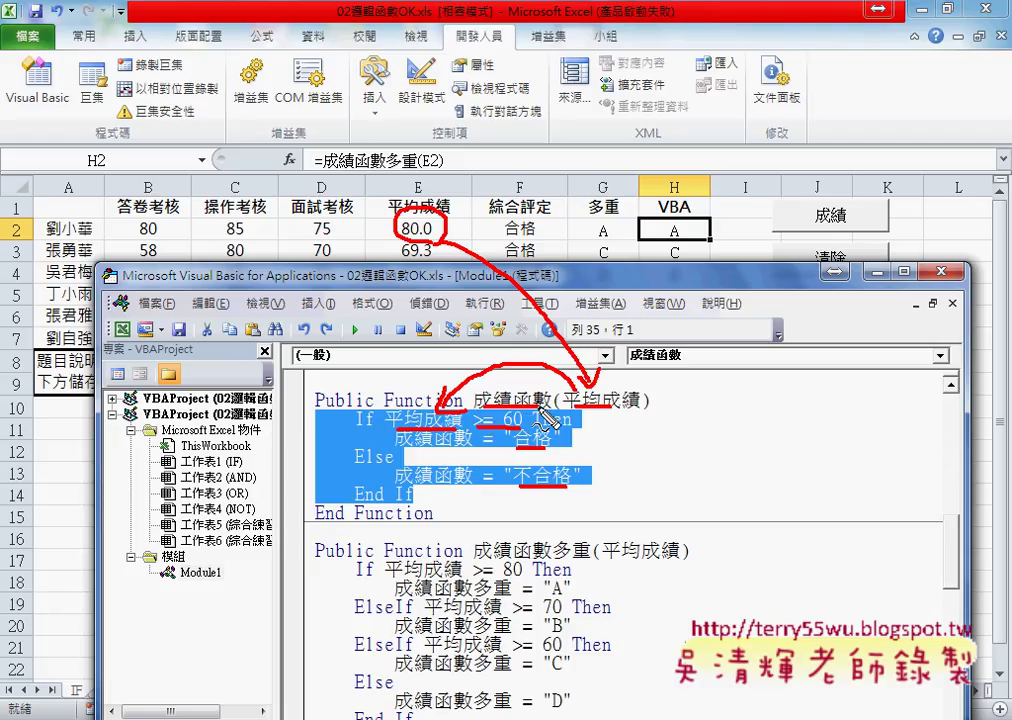
pyautogui.moveTo(534, 434); pyautogui.dragTo(460, 462)
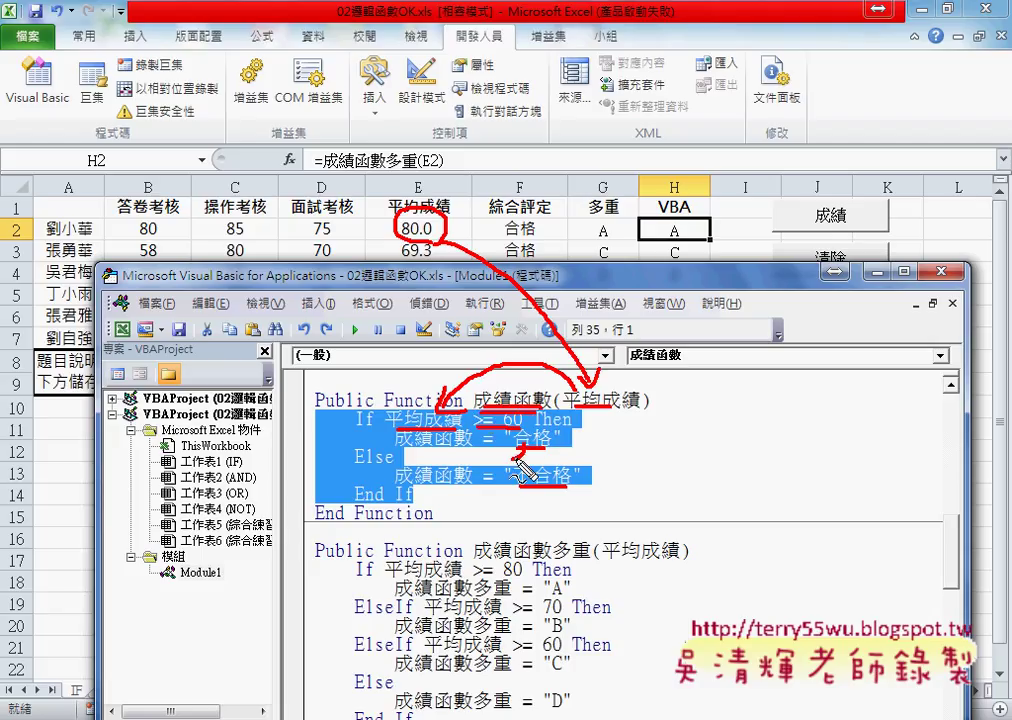
pyautogui.moveTo(543, 470); pyautogui.dragTo(462, 495)
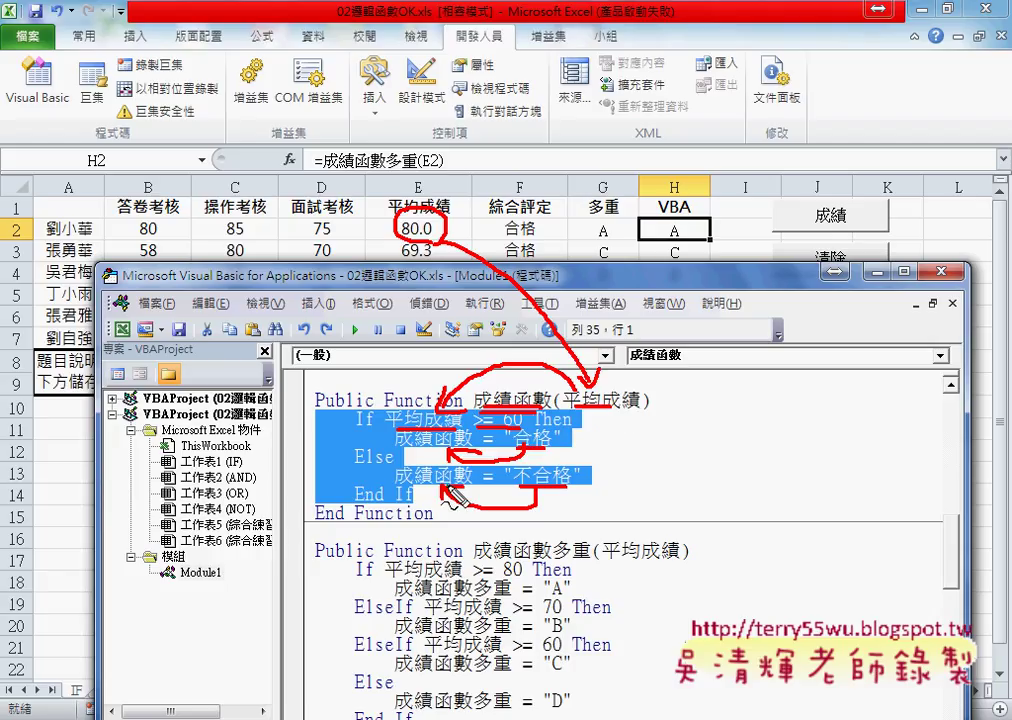
pyautogui.moveTo(474, 468)
pyautogui.mouseDown()
pyautogui.moveTo(400, 487)
pyautogui.moveTo(322, 468)
pyautogui.moveTo(400, 200)
pyautogui.moveTo(614, 203)
pyautogui.moveTo(712, 236)
pyautogui.mouseUp()
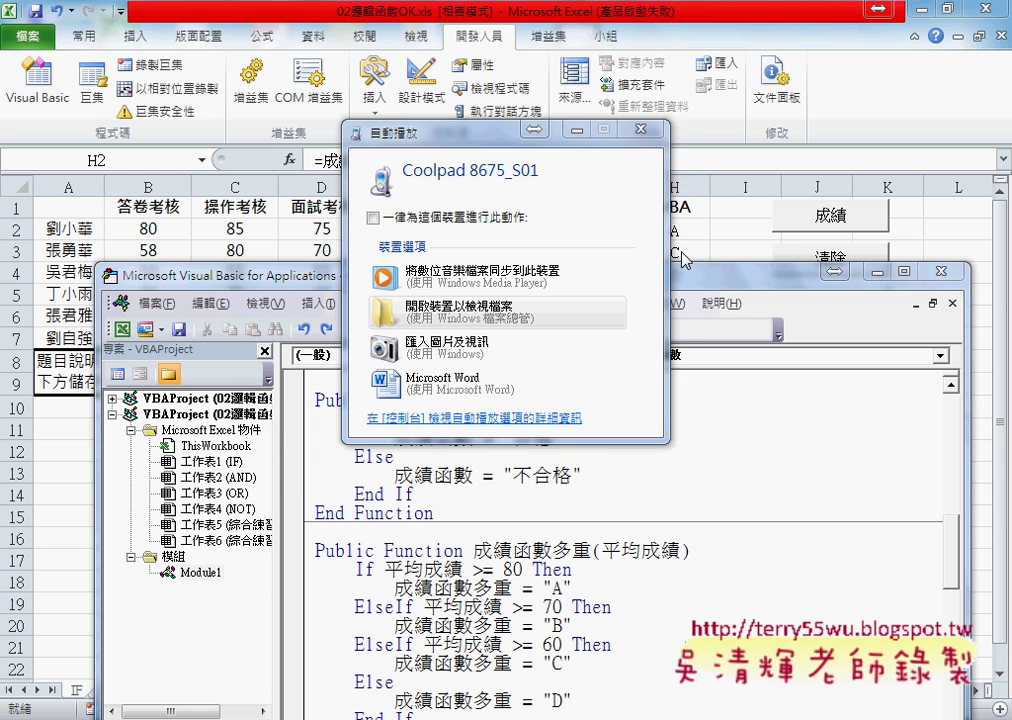
# Step: Dismiss AutoPlay, move the editor up, and highlight 成績函數 and 成績函數多重 in turn
pyautogui.click(638, 129)
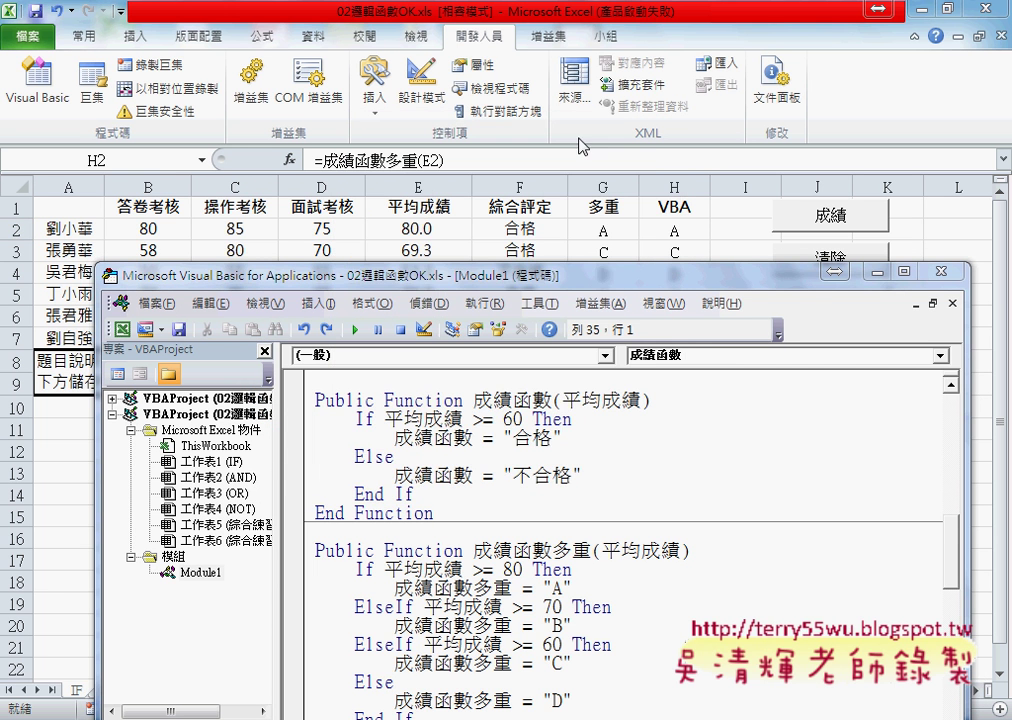
pyautogui.moveTo(316, 419); pyautogui.dragTo(519, 492)
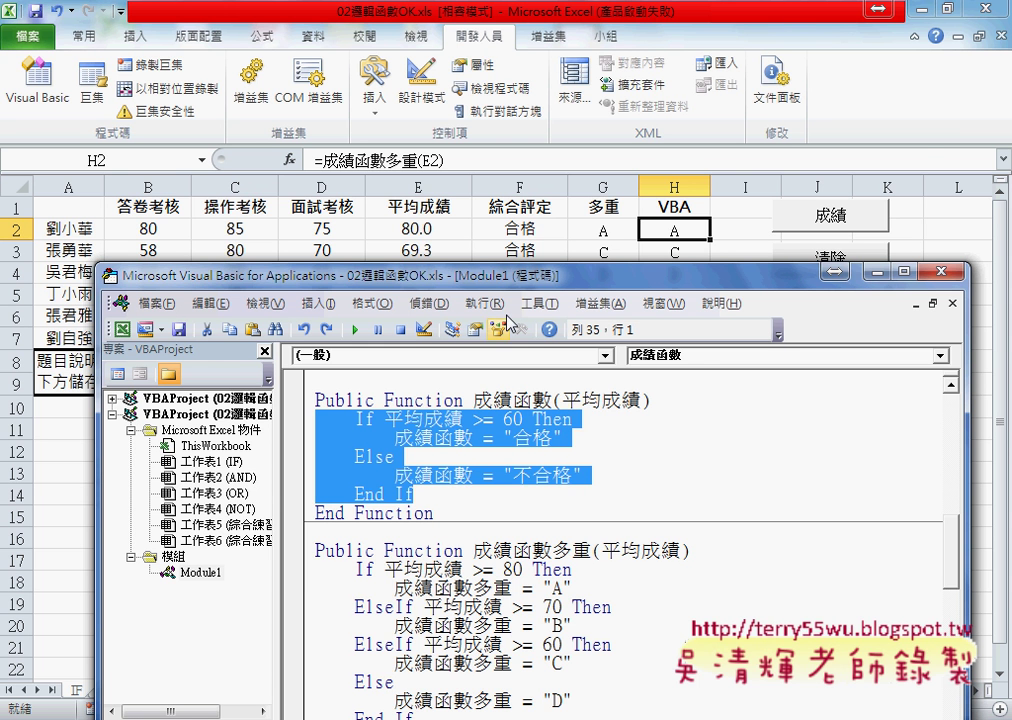
pyautogui.moveTo(503, 282); pyautogui.dragTo(433, 91)
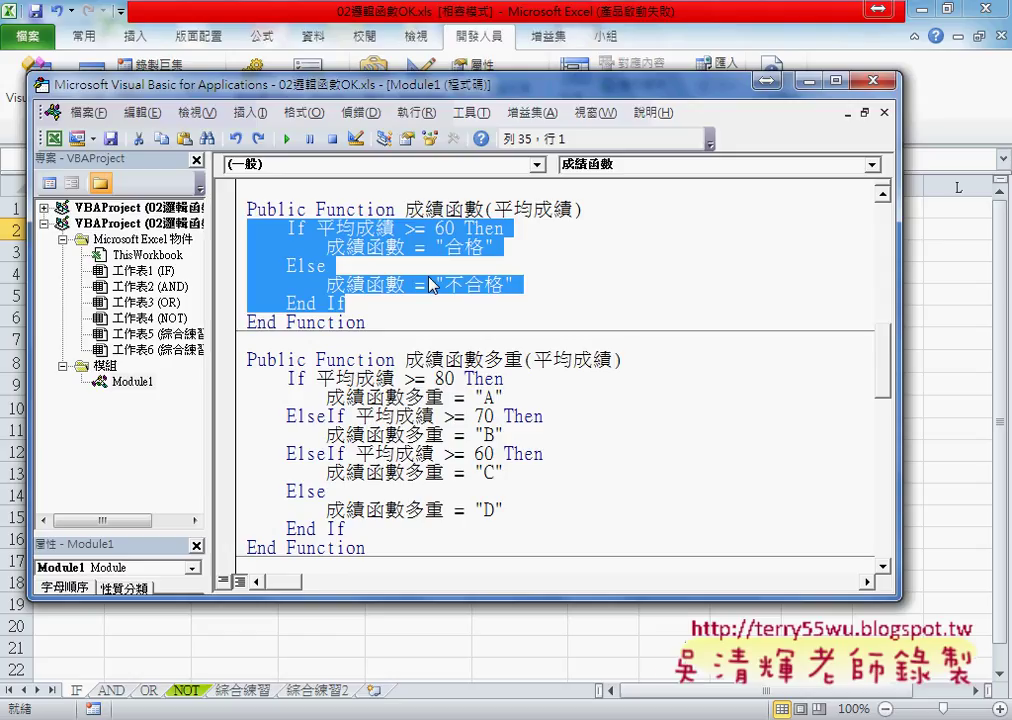
pyautogui.moveTo(366, 321)
pyautogui.mouseDown()
pyautogui.moveTo(268, 253)
pyautogui.moveTo(246, 209)
pyautogui.mouseUp()
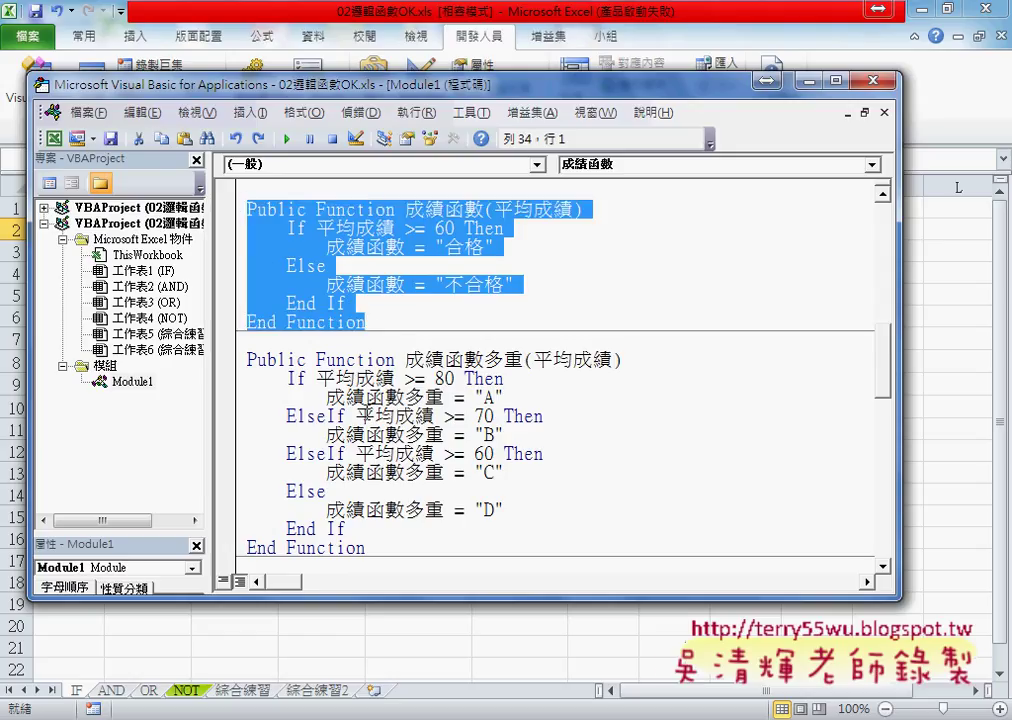
pyautogui.moveTo(366, 548); pyautogui.dragTo(247, 358)
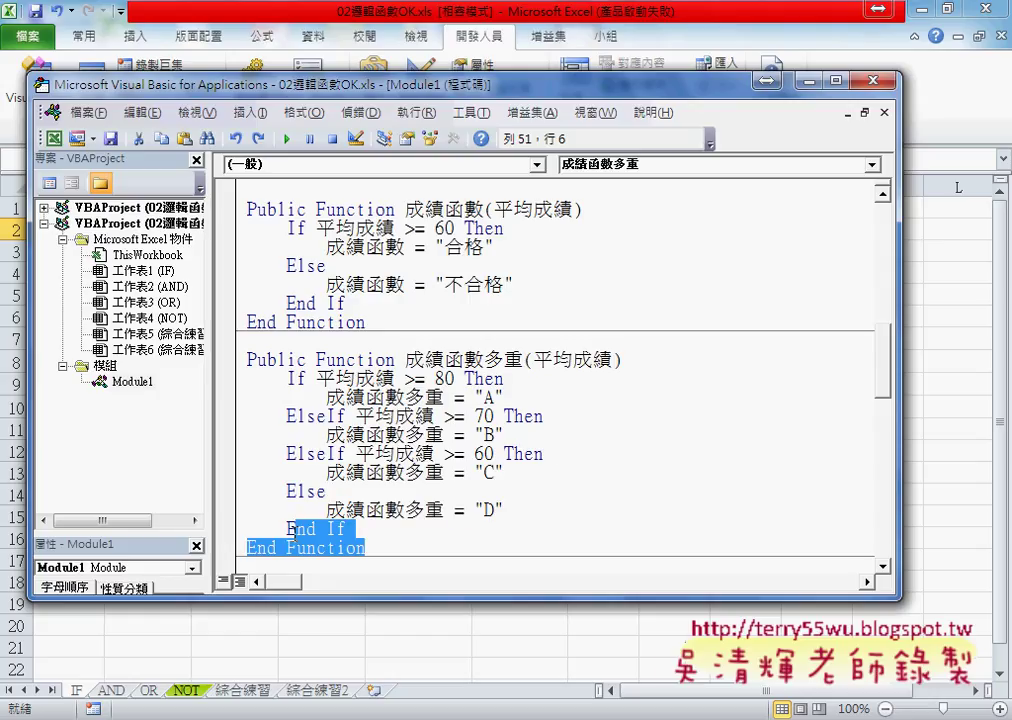
pyautogui.click(645, 360)
pyautogui.moveTo(486, 358); pyautogui.dragTo(522, 358)
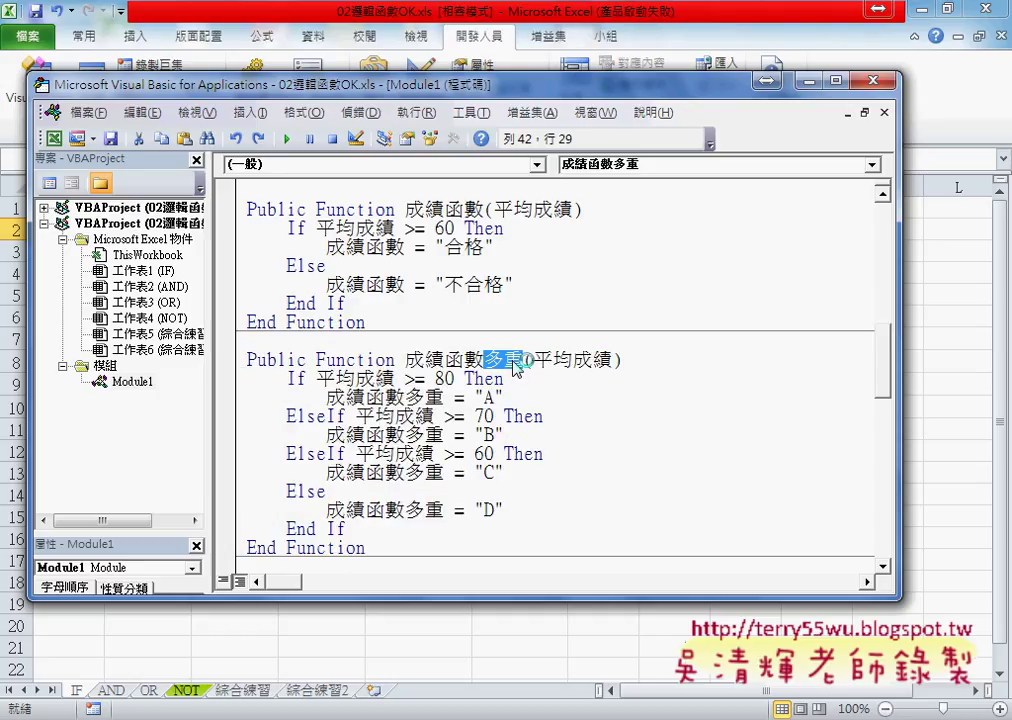
pyautogui.press('Right')
pyautogui.hotkey('shift', 'Right')
pyautogui.hotkey('shift', 'Right')
pyautogui.hotkey('shift', 'Right')
pyautogui.hotkey('shift', 'Right')
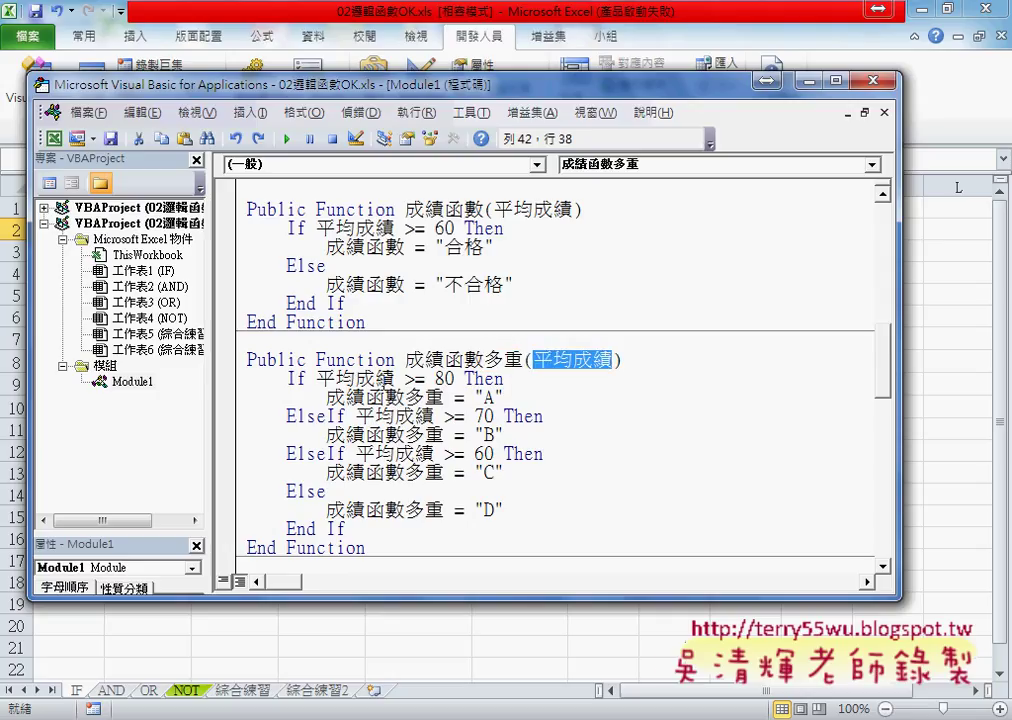
pyautogui.moveTo(316, 380); pyautogui.dragTo(397, 380)
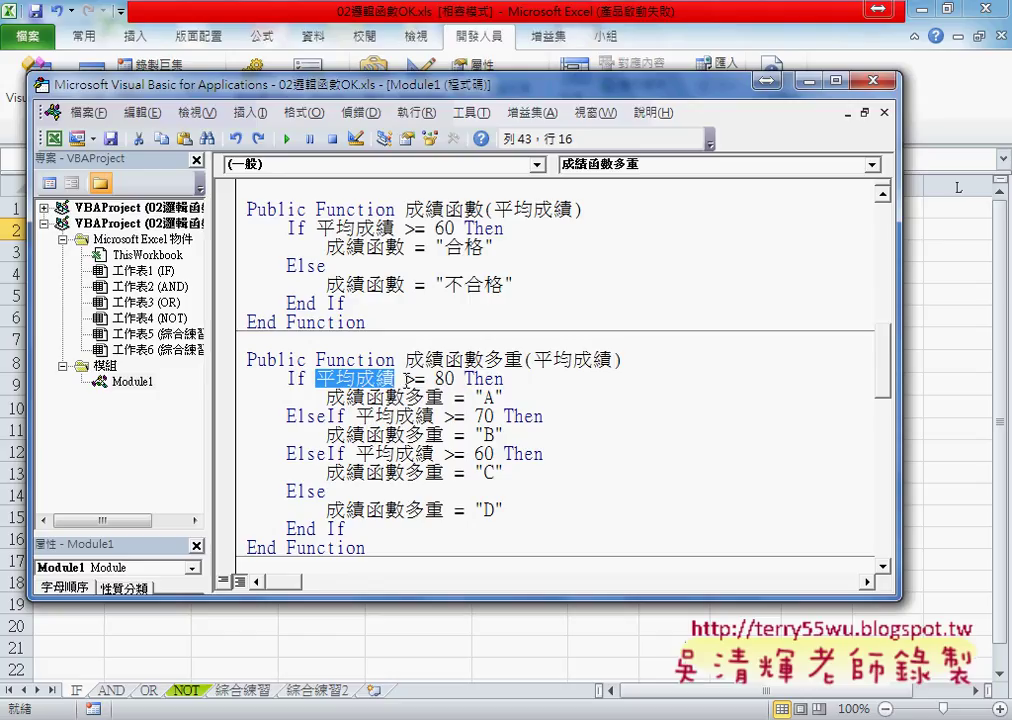
pyautogui.moveTo(404, 380); pyautogui.dragTo(462, 380)
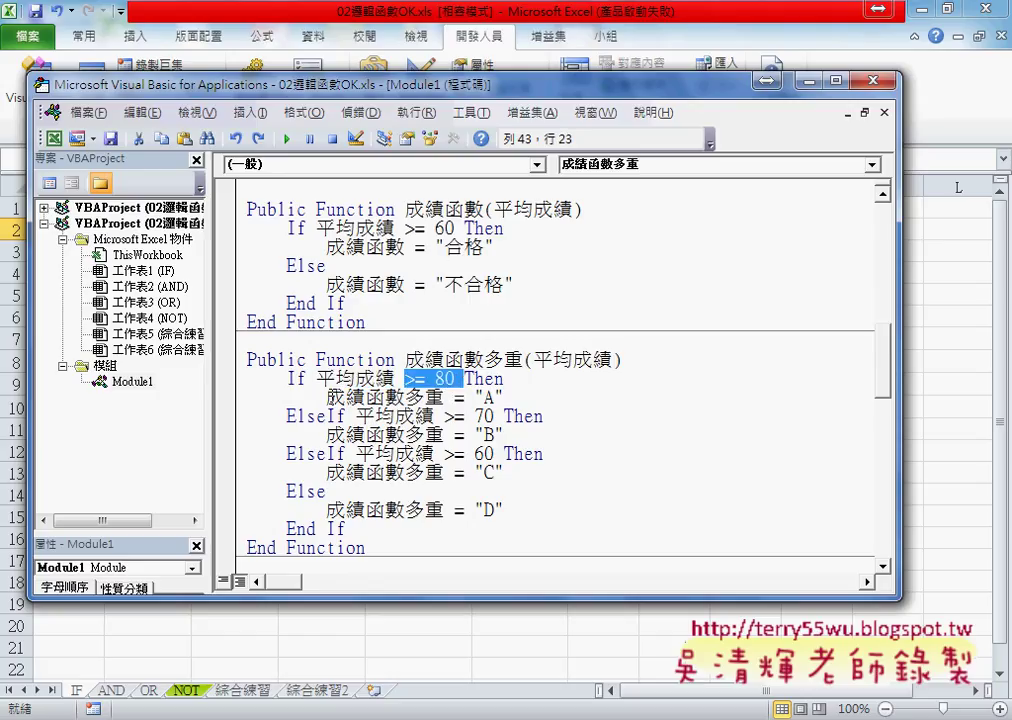
pyautogui.moveTo(326, 397); pyautogui.dragTo(404, 397)
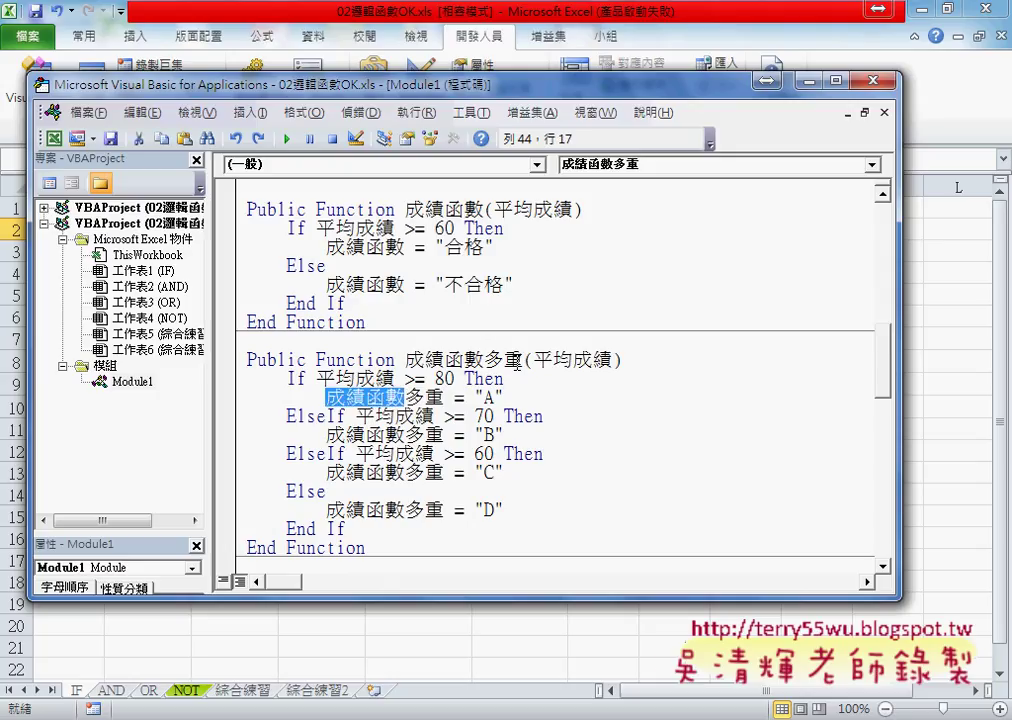
pyautogui.click(391, 397)
pyautogui.moveTo(391, 397); pyautogui.dragTo(447, 397)
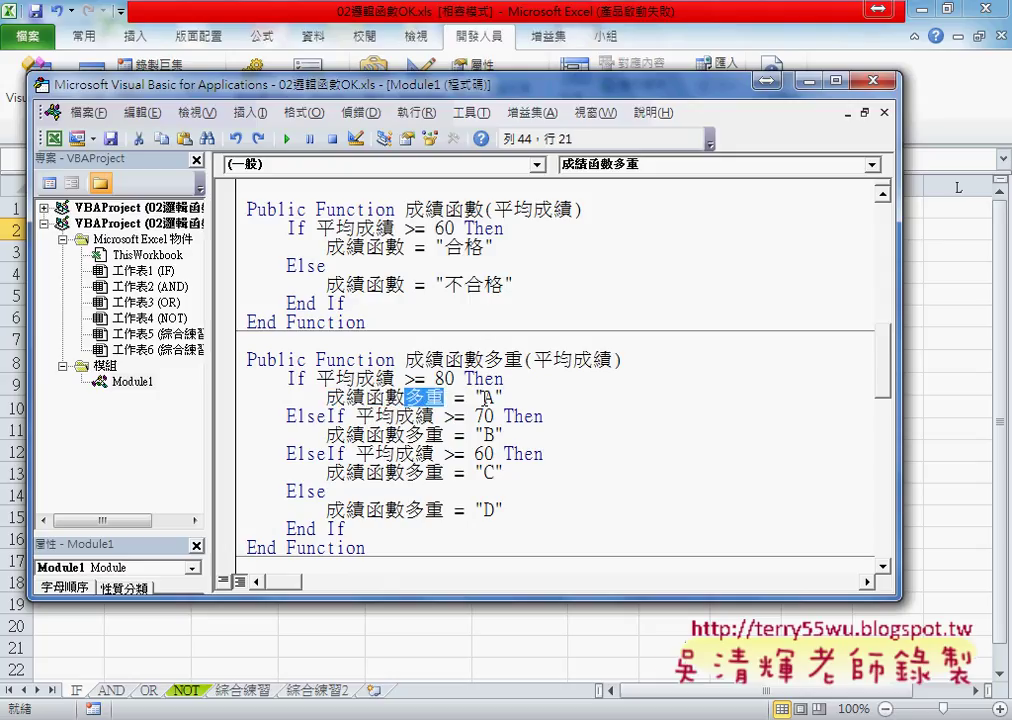
pyautogui.click(496, 397)
pyautogui.moveTo(286, 416); pyautogui.dragTo(347, 416)
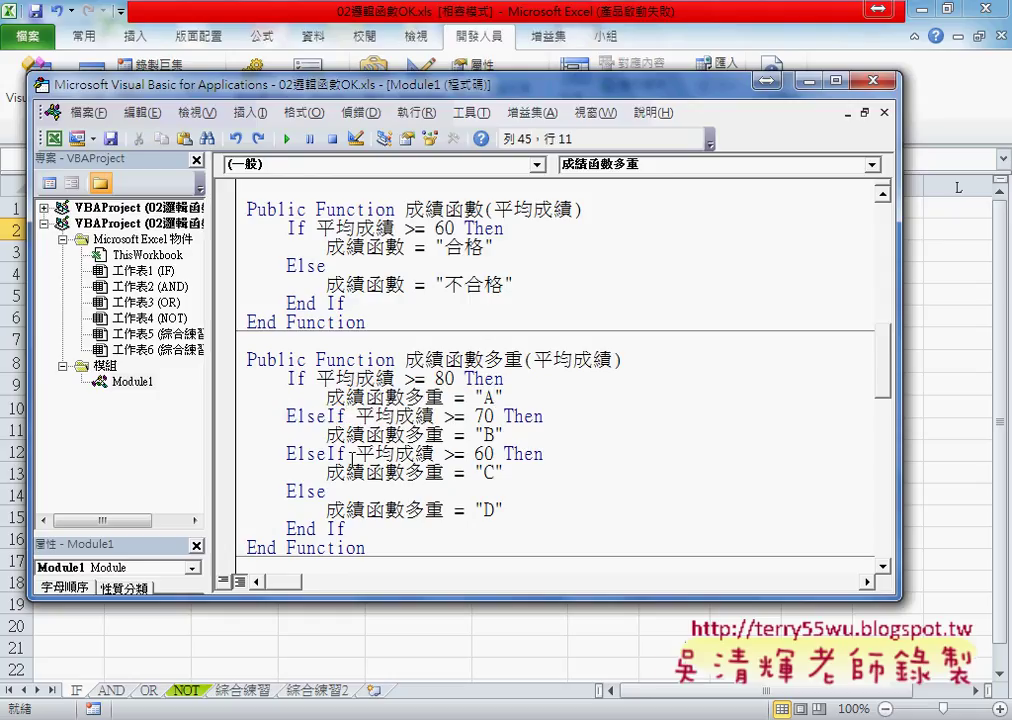
pyautogui.moveTo(502, 472)
pyautogui.mouseDown()
pyautogui.moveTo(312, 455)
pyautogui.moveTo(229, 425)
pyautogui.mouseUp()
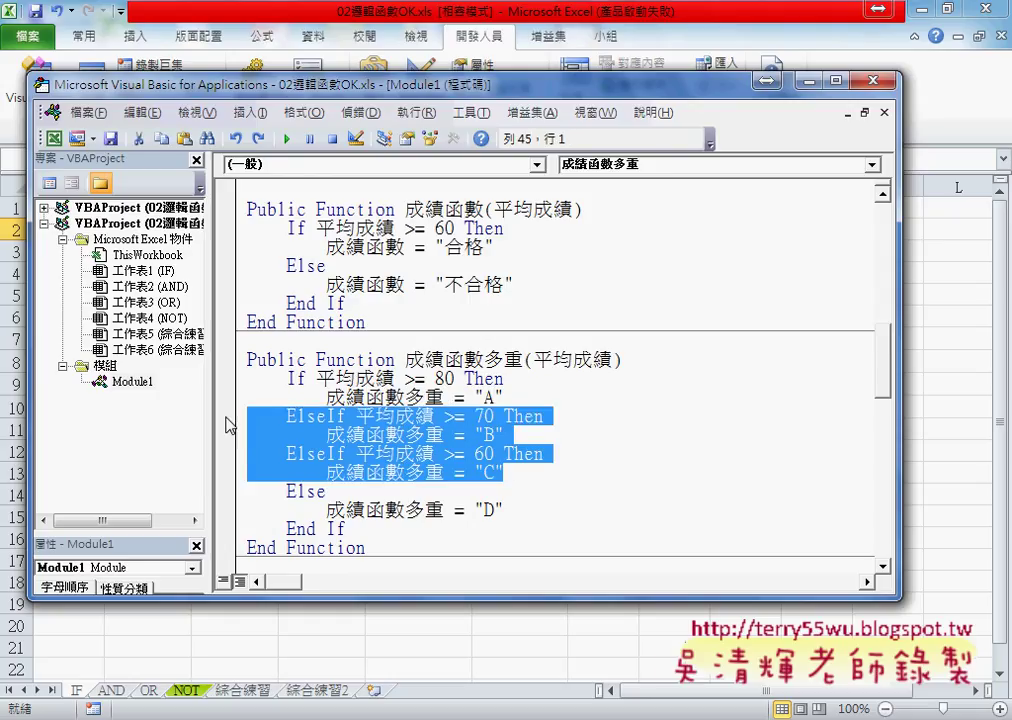
# Step: Remove the old ElseIf lines and turn a copy of the If/A block into ElseIf >= 70 returning B
pyautogui.press('Delete')
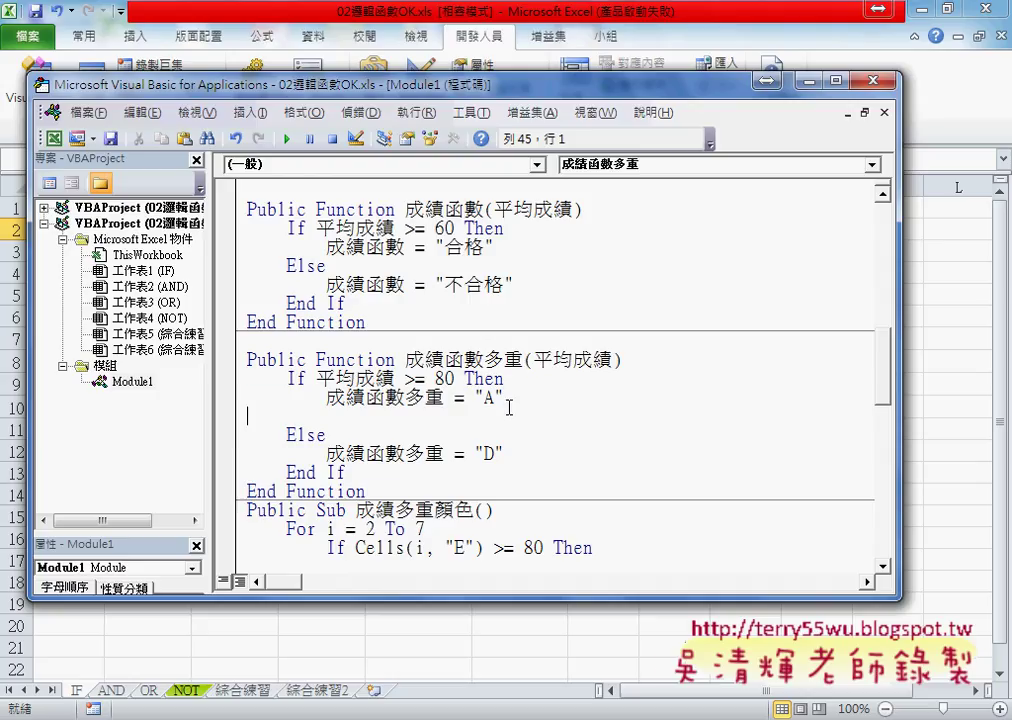
pyautogui.moveTo(508, 403); pyautogui.dragTo(237, 378)
pyautogui.hotkey('ctrl', 'c')
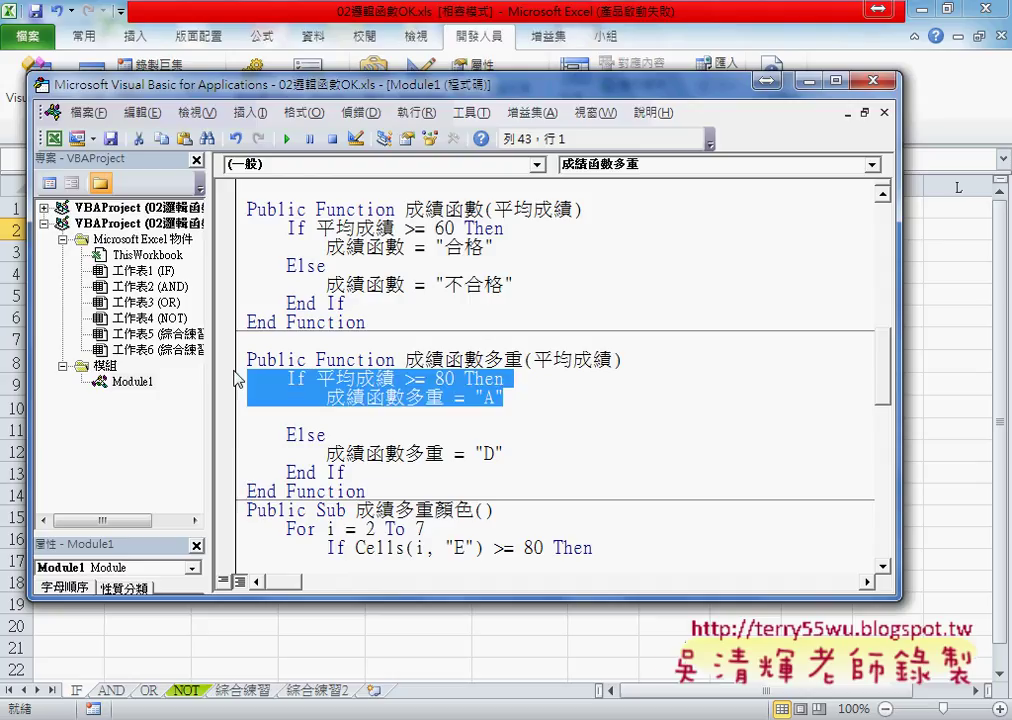
pyautogui.click(255, 416)
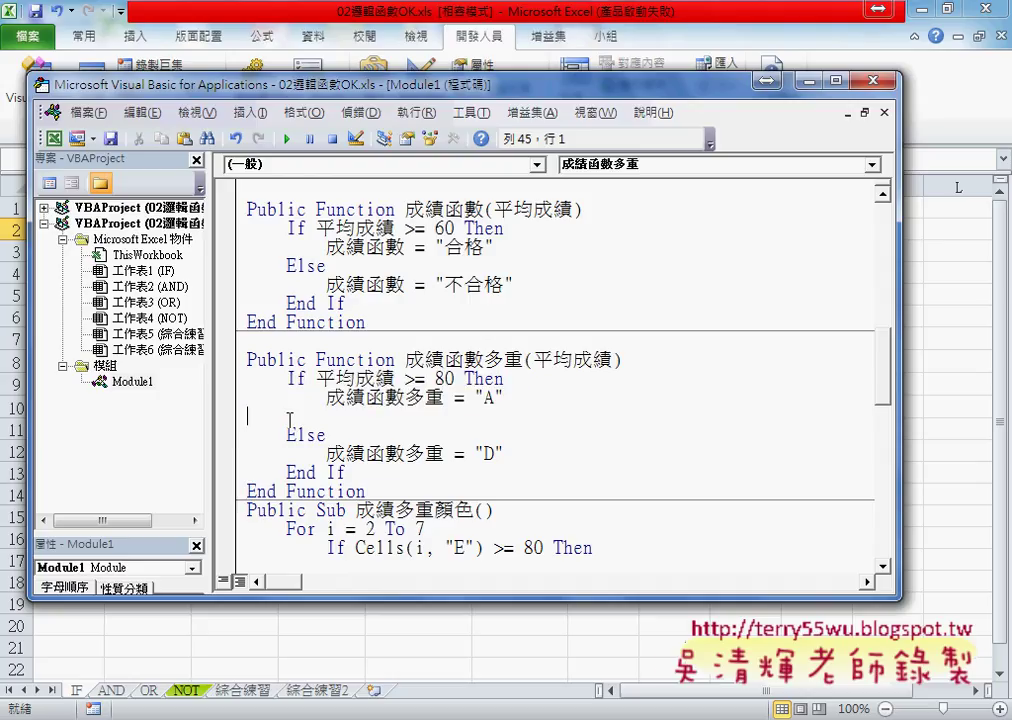
pyautogui.hotkey('ctrl', 'v')
pyautogui.click(289, 417)
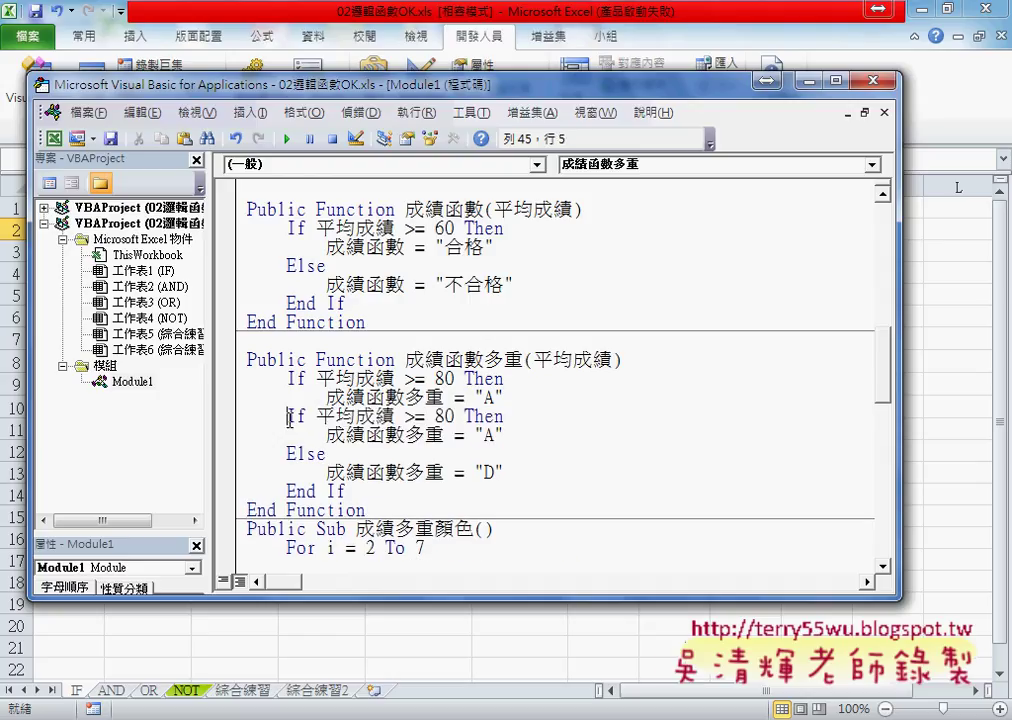
pyautogui.write('el')
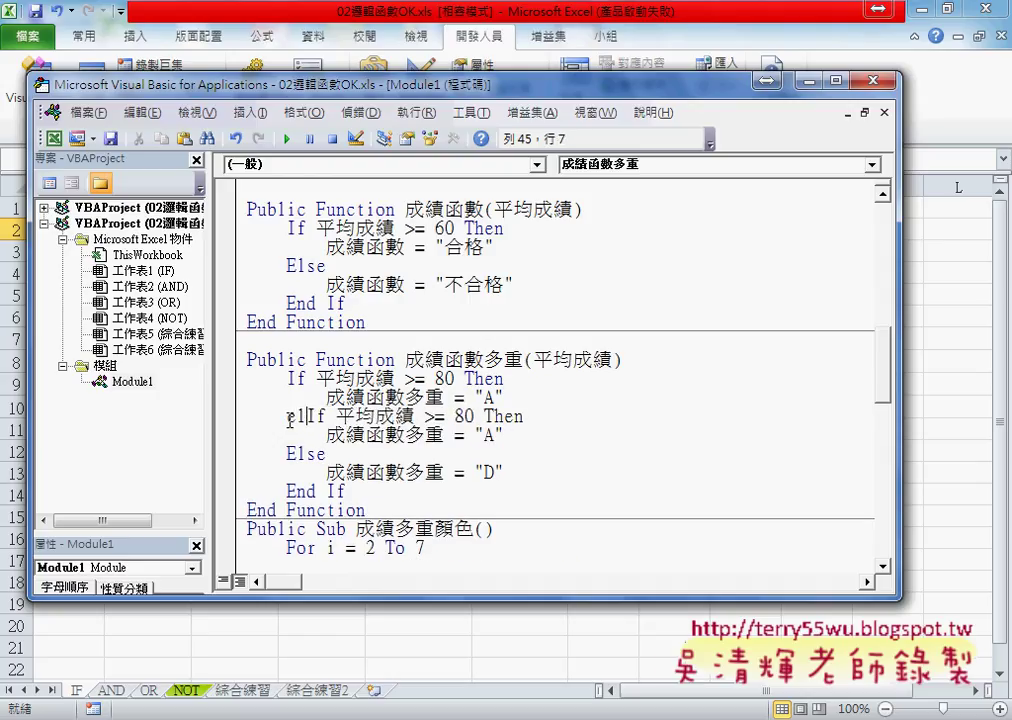
pyautogui.write('se')
pyautogui.moveTo(486, 417)
pyautogui.mouseDown()
pyautogui.moveTo(477, 418)
pyautogui.moveTo(485, 436)
pyautogui.mouseUp()
pyautogui.write('7')
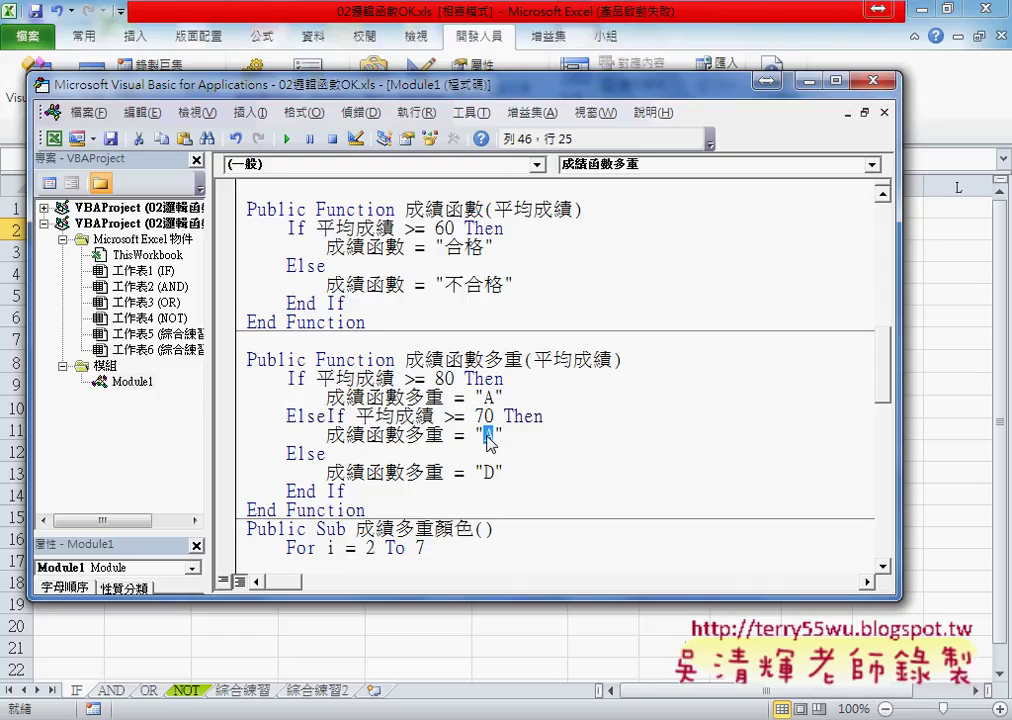
pyautogui.write('B')
# Step: Copy the B branch into a new ElseIf >= 60 branch returning C
pyautogui.moveTo(505, 436); pyautogui.dragTo(210, 419)
pyautogui.hotkey('ctrl', 'c')
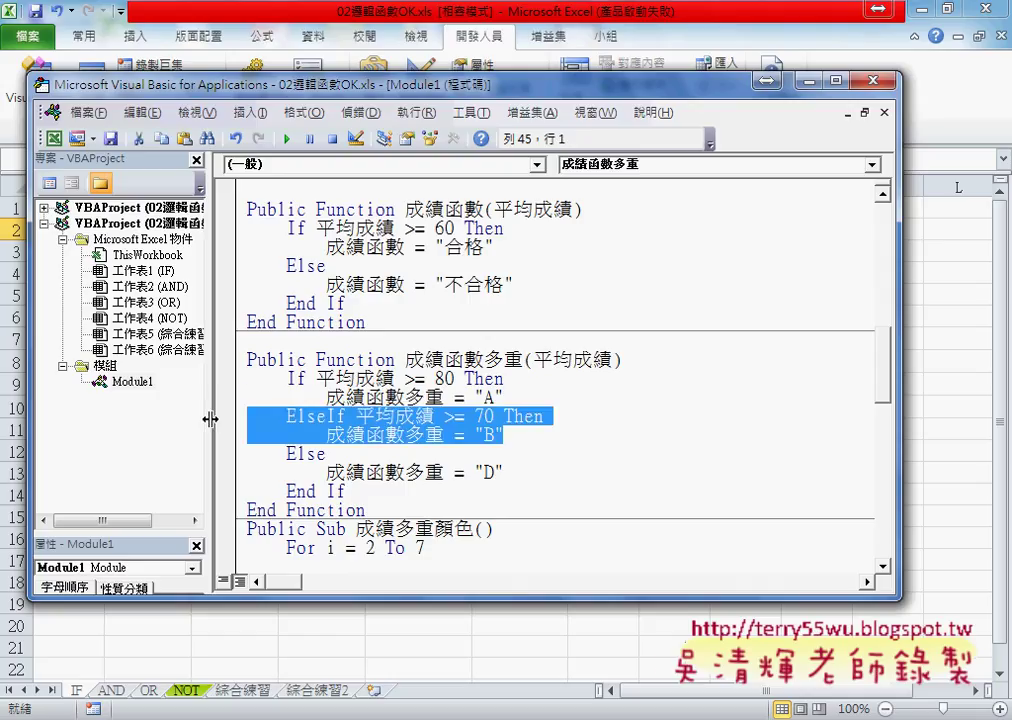
pyautogui.click(512, 434)
pyautogui.press('Return')
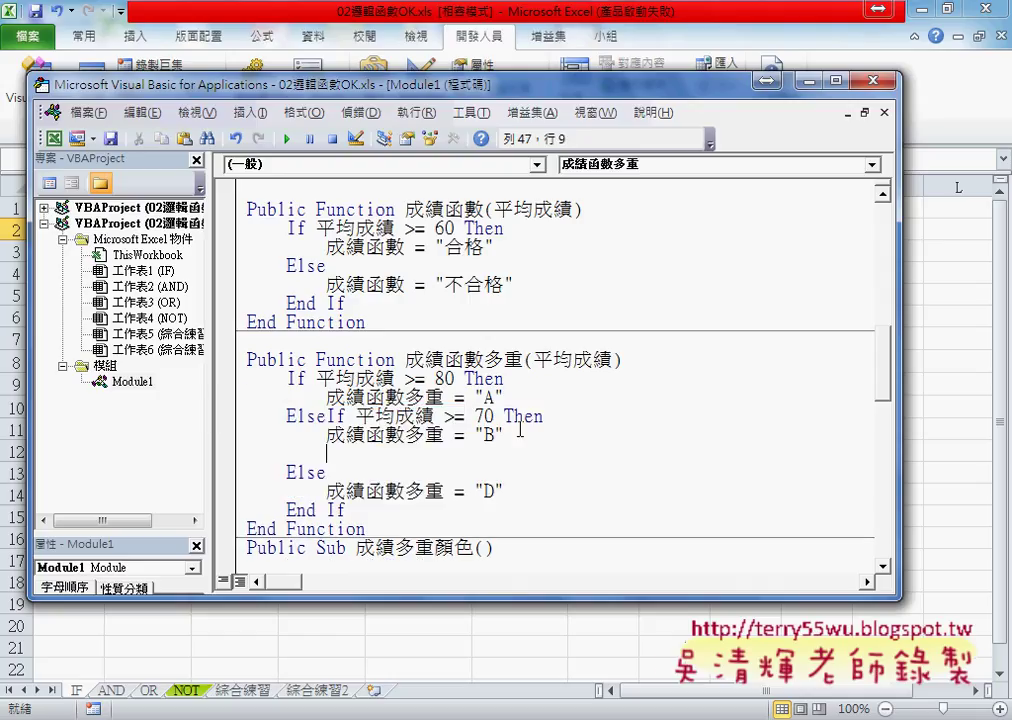
pyautogui.press('BackSpace')
pyautogui.press('BackSpace')
pyautogui.hotkey('ctrl', 'v')
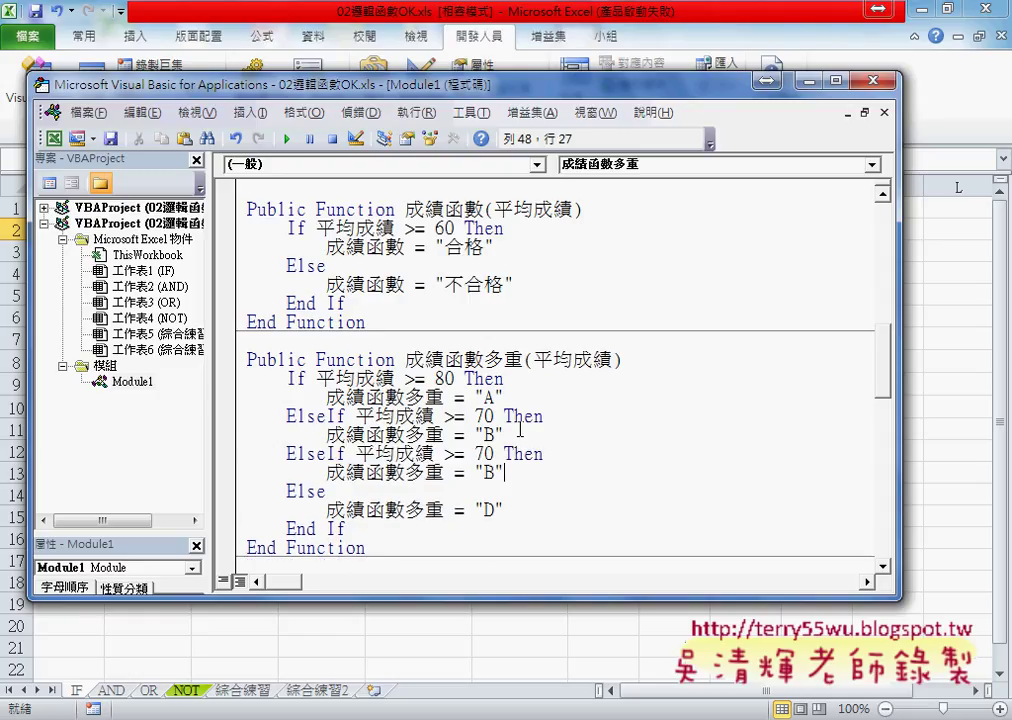
pyautogui.moveTo(484, 454)
pyautogui.mouseDown()
pyautogui.moveTo(475, 454)
pyautogui.moveTo(490, 472)
pyautogui.mouseUp()
pyautogui.write('6')
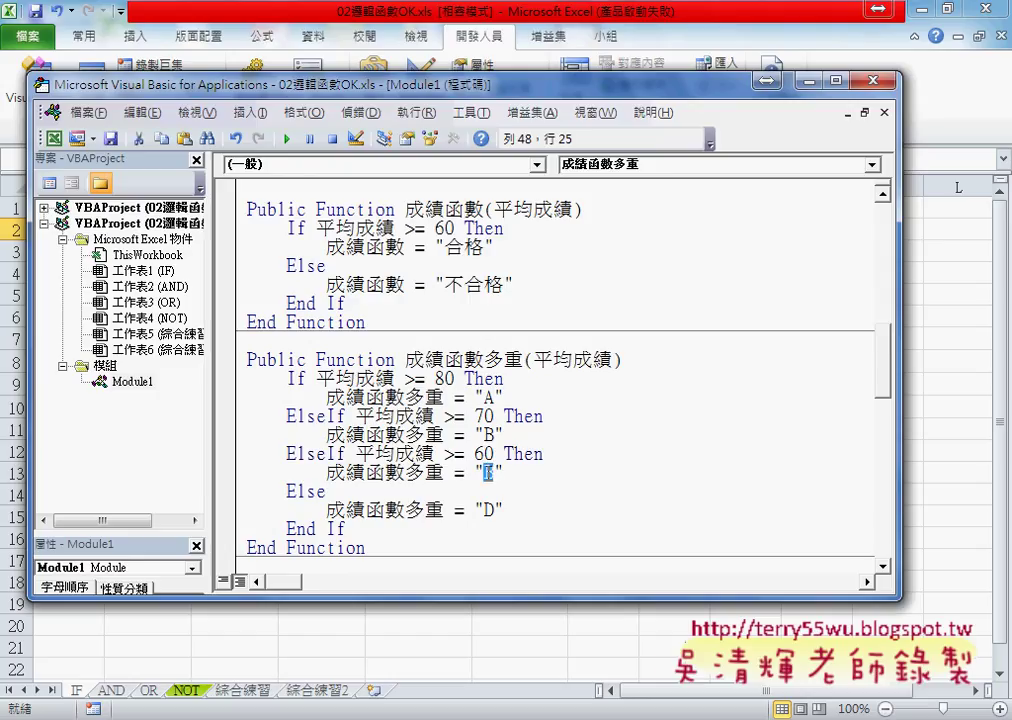
pyautogui.write('C')
pyautogui.click(621, 480)
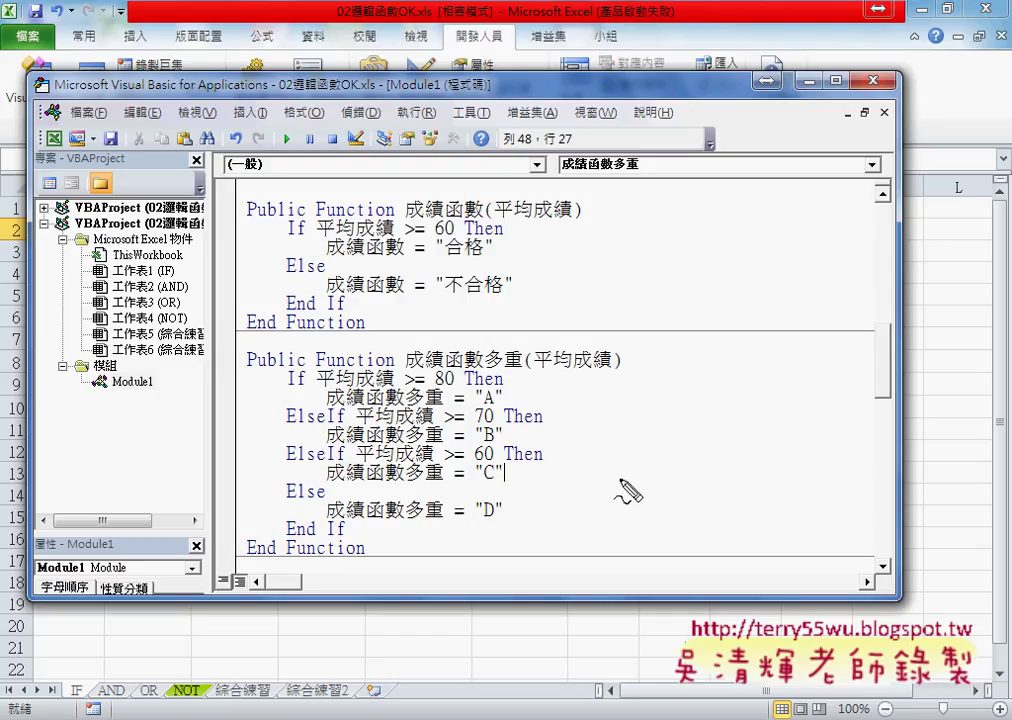
# Step: Circle the 成績函數 and 成績函數多重 functions in red, then clear the marks
pyautogui.moveTo(325, 338); pyautogui.dragTo(335, 333)
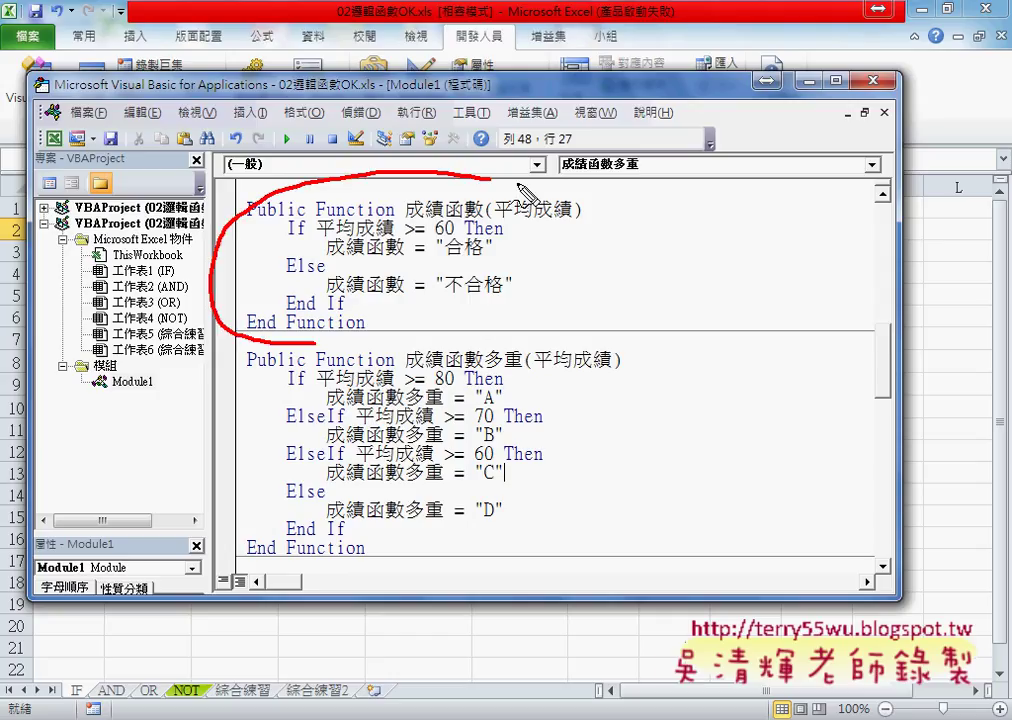
pyautogui.moveTo(292, 583); pyautogui.dragTo(350, 575)
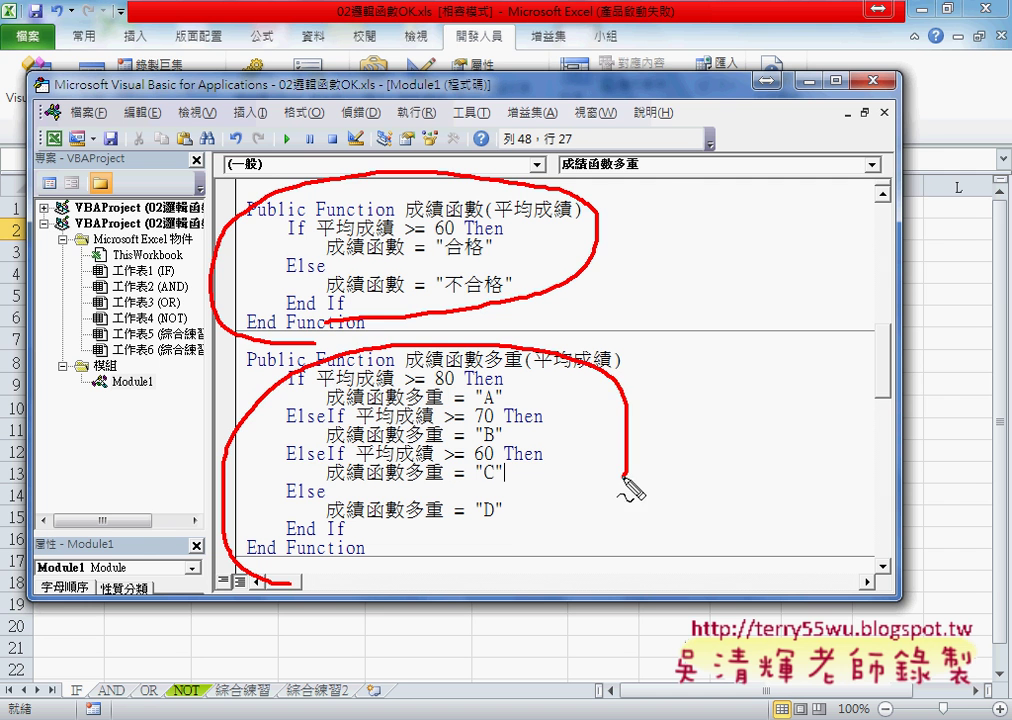
pyautogui.press('Escape')
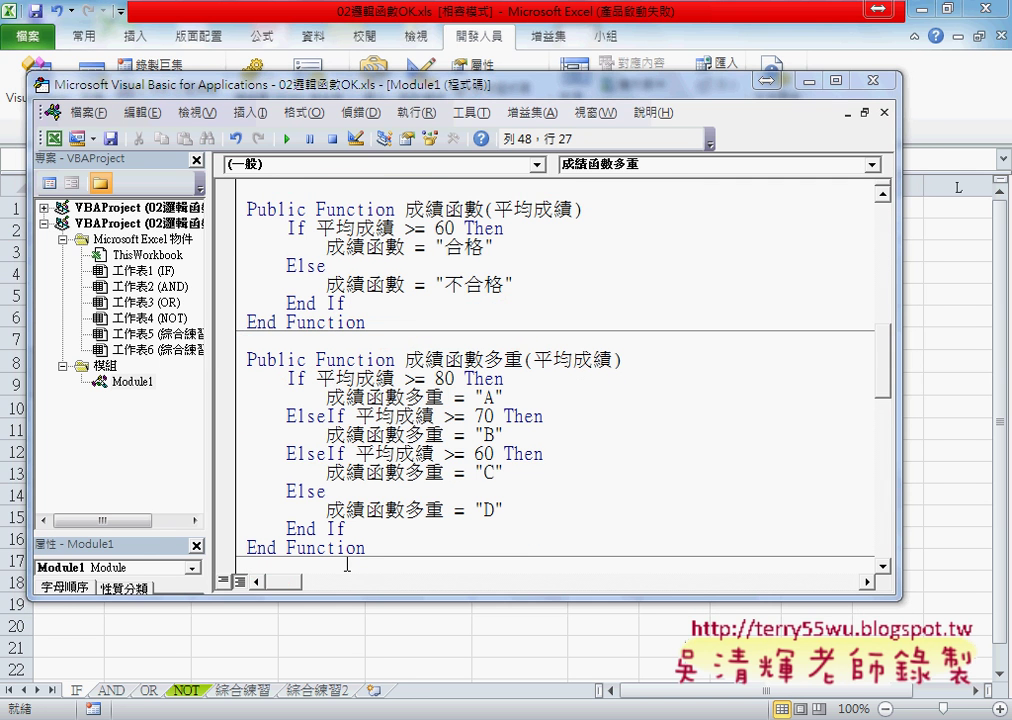
# Step: Back in Excel, open H2's =成績函數多重(E2) formula for editing
pyautogui.click(925, 385)
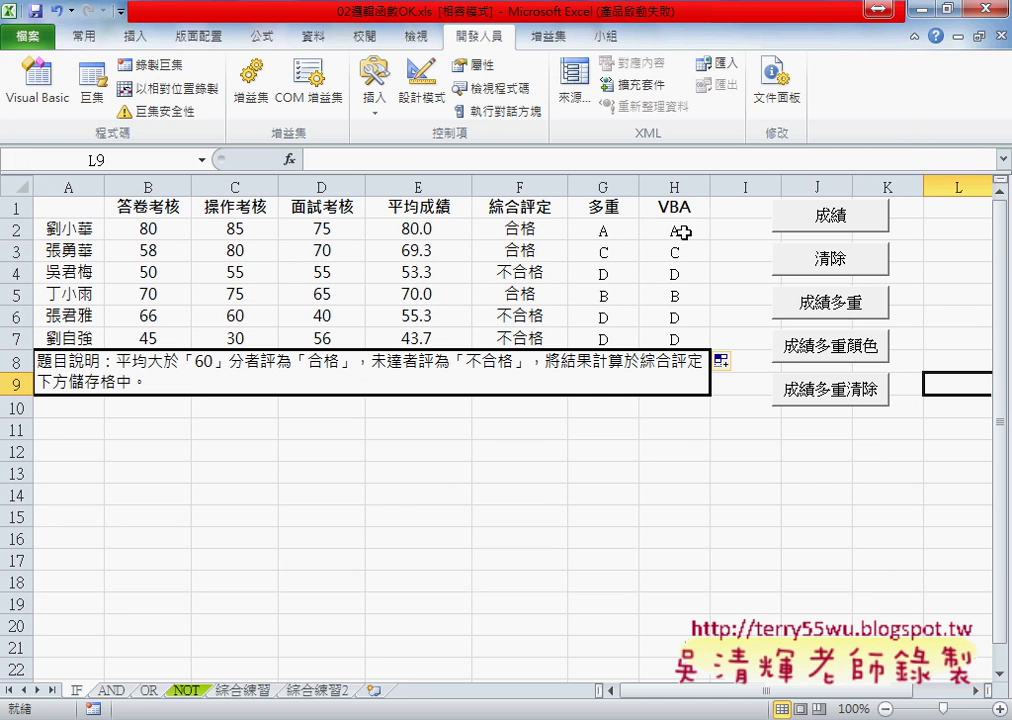
pyautogui.click(686, 232)
pyautogui.click(370, 160)
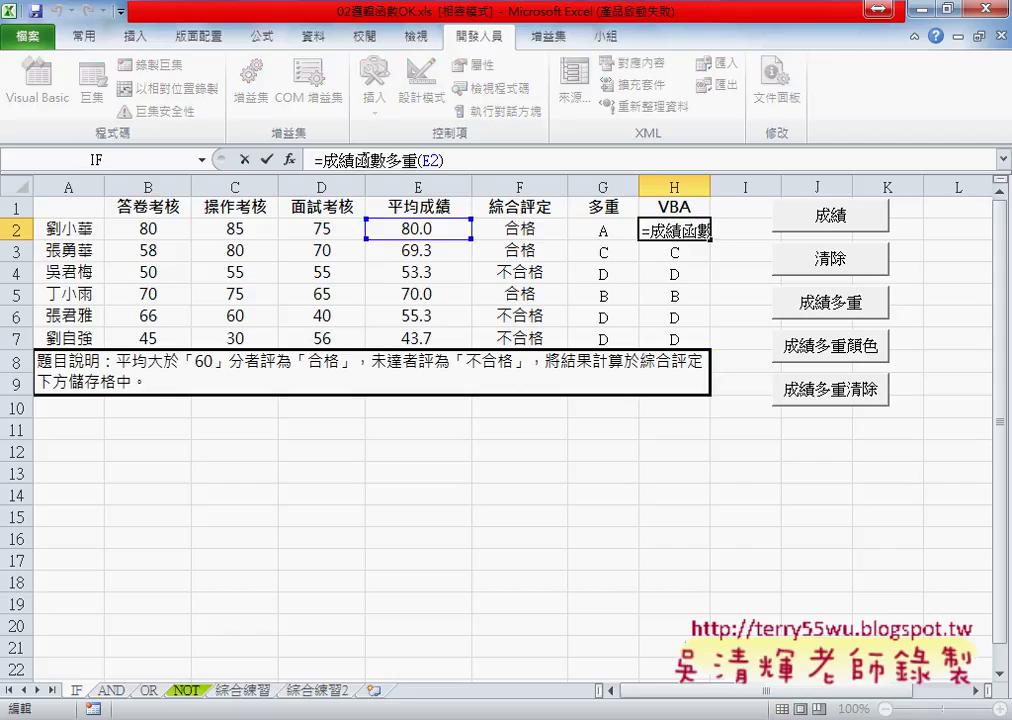